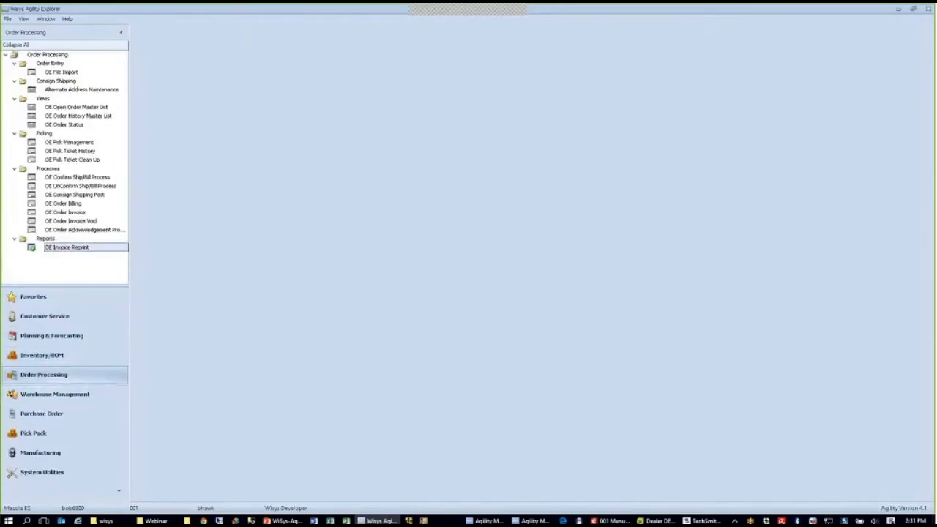
# - Open OE Pick Management from the favorites list
pyautogui.click(32, 296)
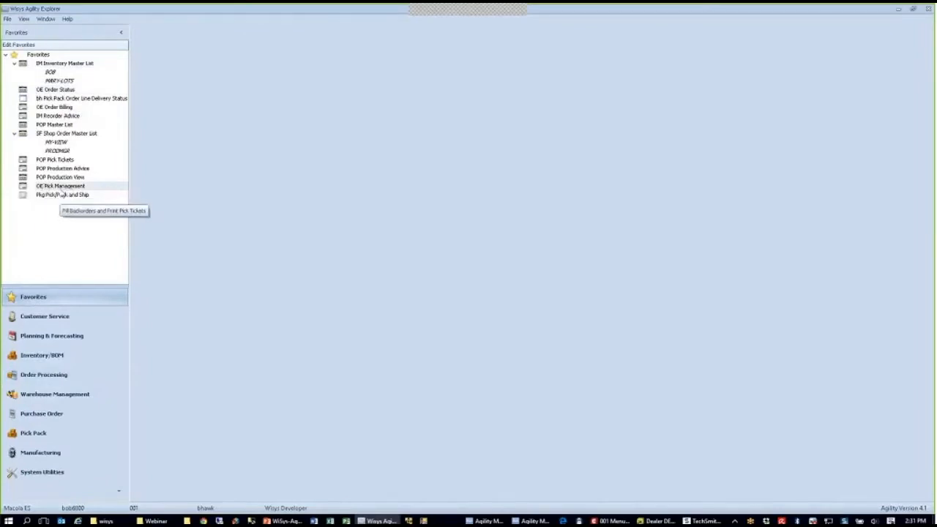
pyautogui.click(47, 375)
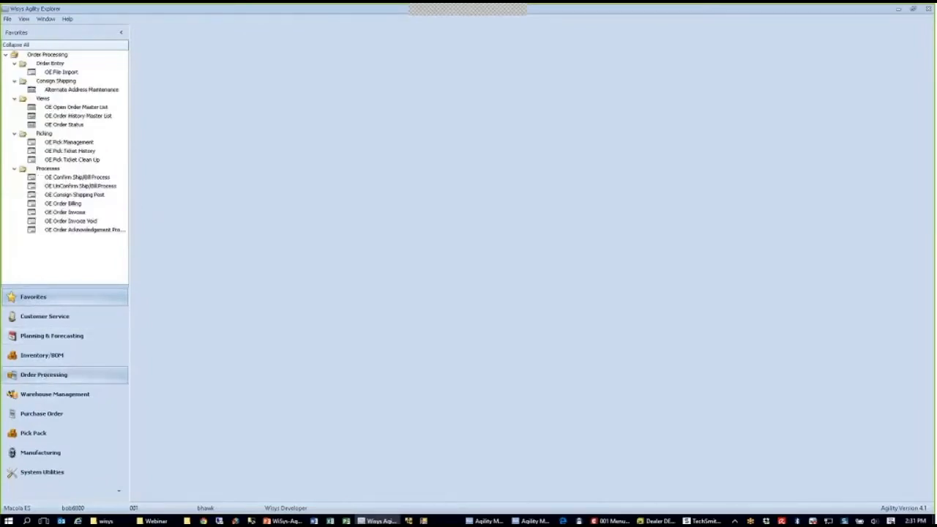
pyautogui.rightClick(72, 147)
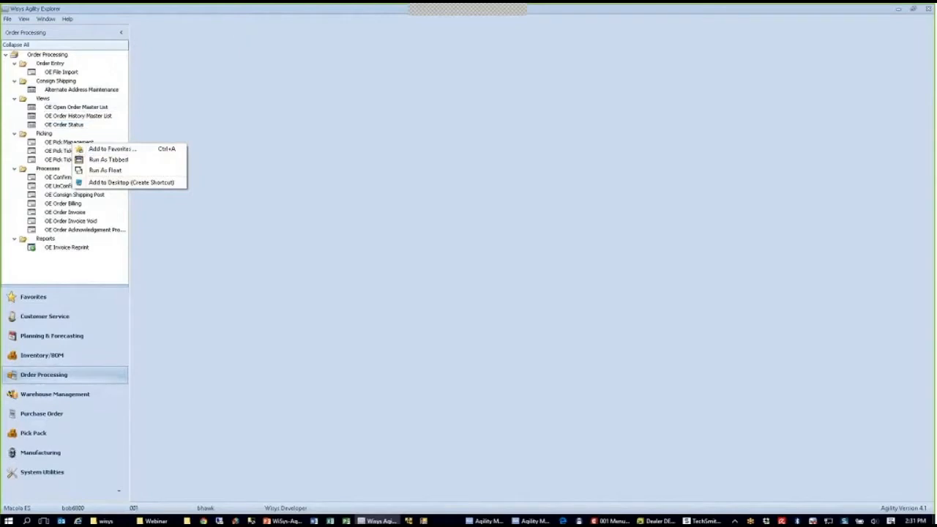
pyautogui.click(30, 298)
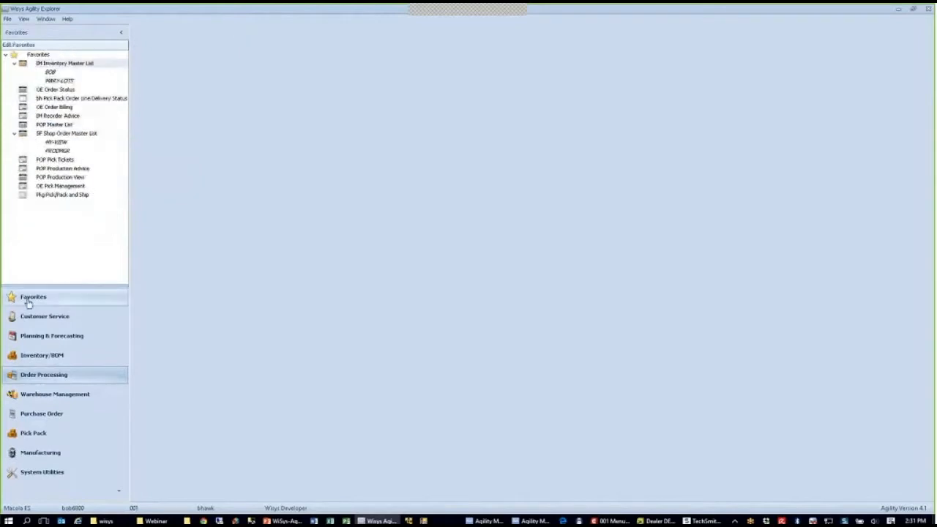
pyautogui.click(58, 186)
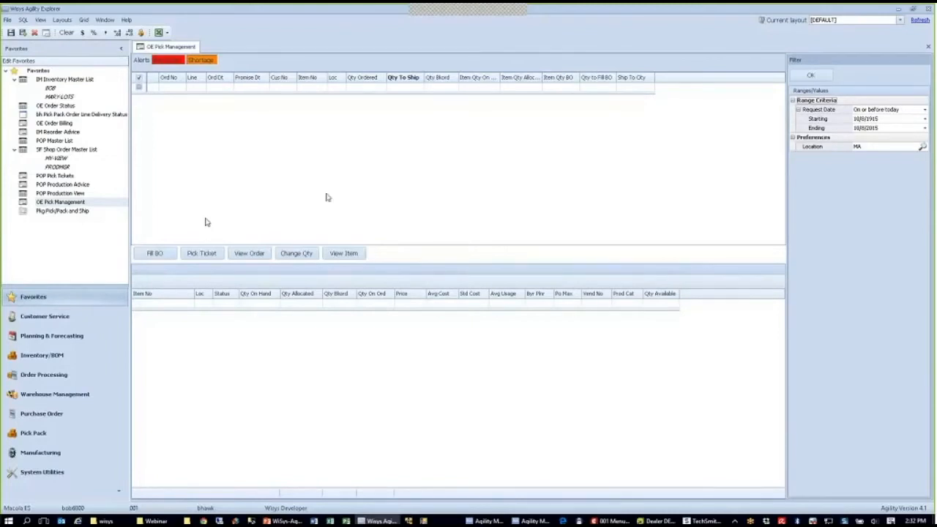
# - Set the Request Date range criterion to All Dates
pyautogui.click(821, 103)
pyautogui.click(926, 109)
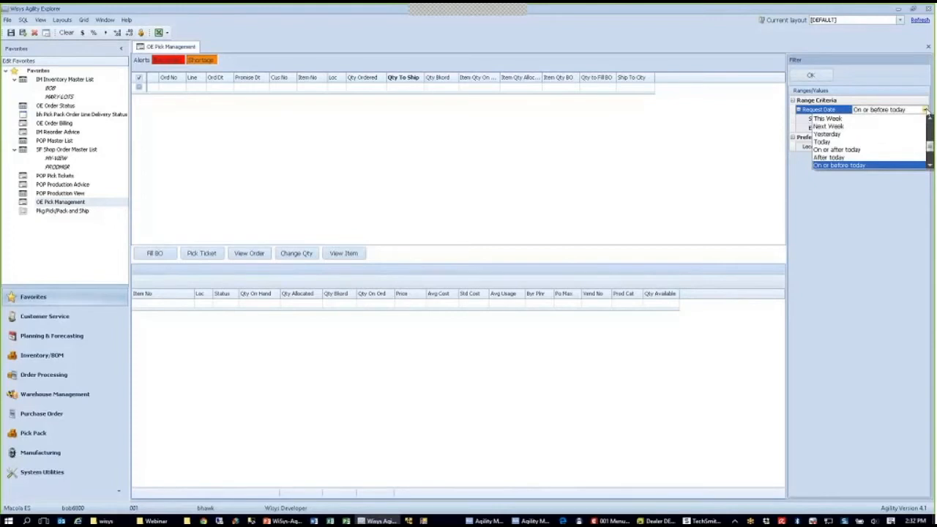
pyautogui.scroll(5, 879, 125)
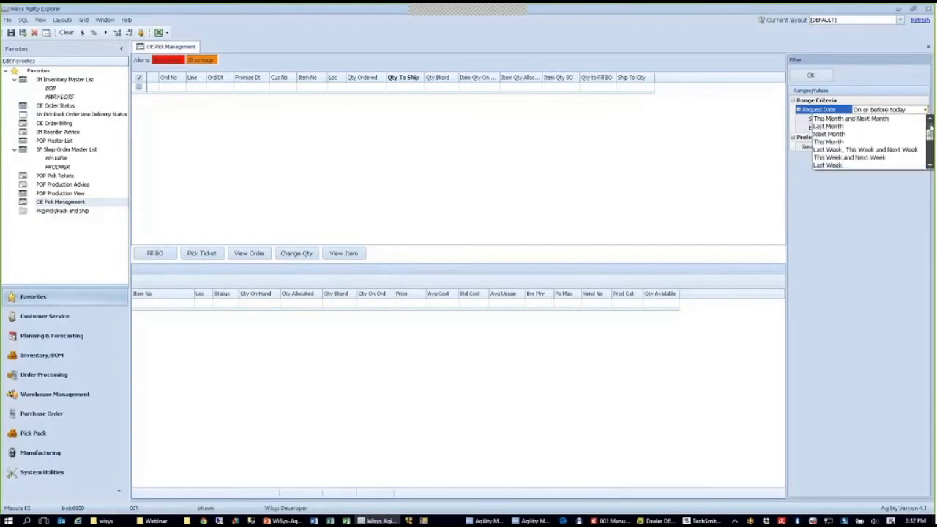
pyautogui.click(879, 126)
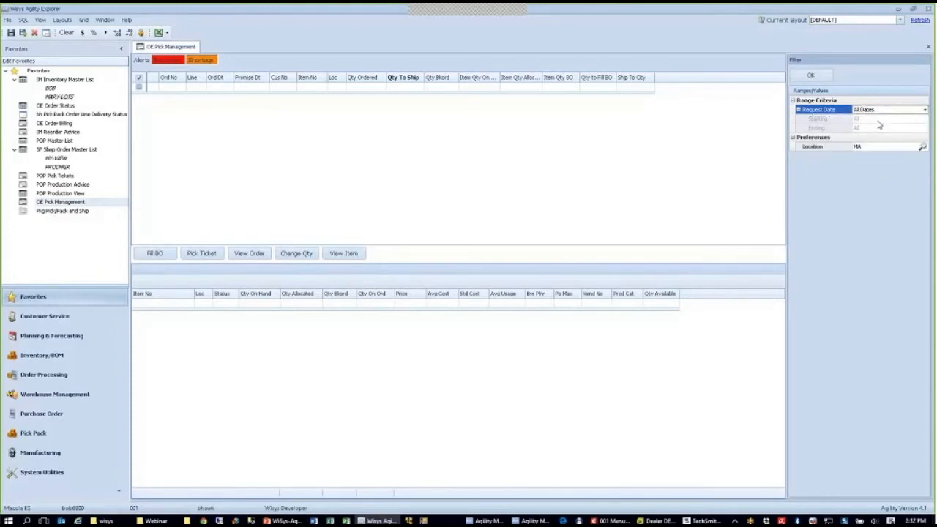
# - Set the Request Date criterion to On or before today and load the matching order lines for location MA
pyautogui.click(926, 110)
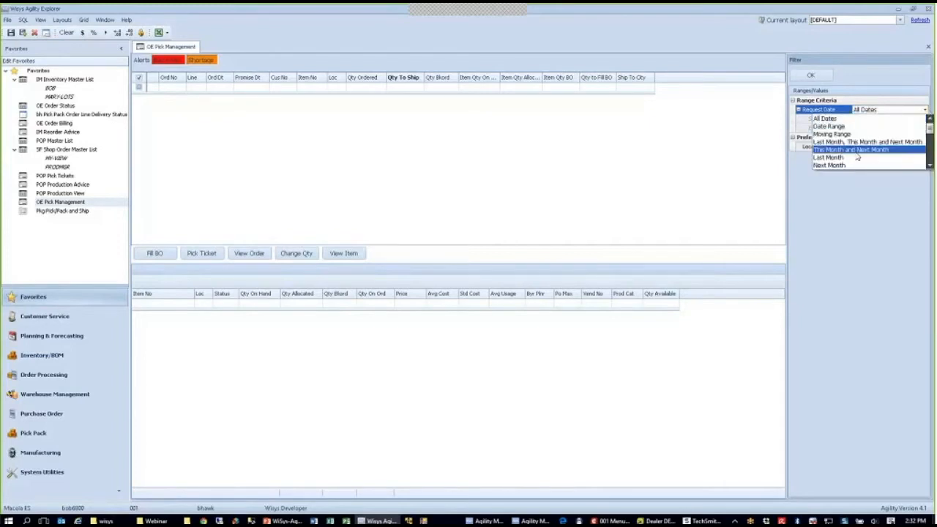
pyautogui.scroll(-2, 858, 157)
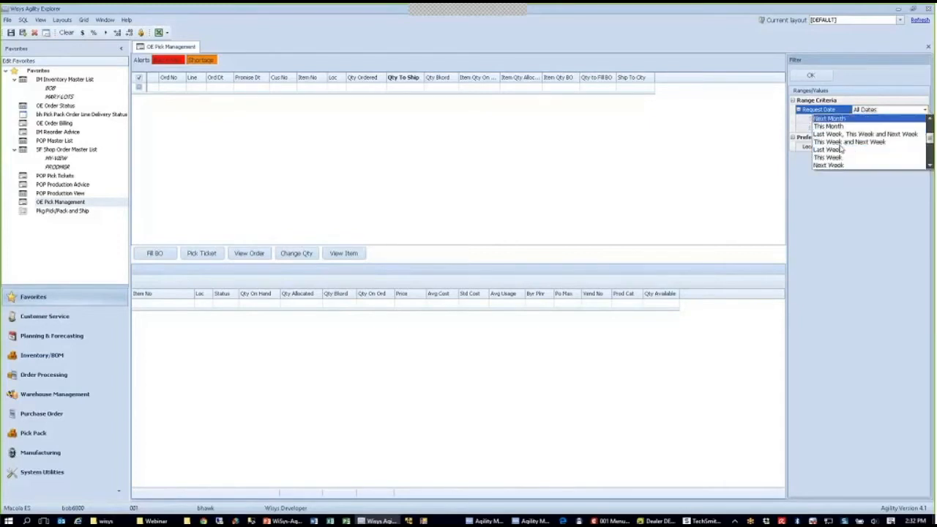
pyautogui.scroll(-1, 841, 149)
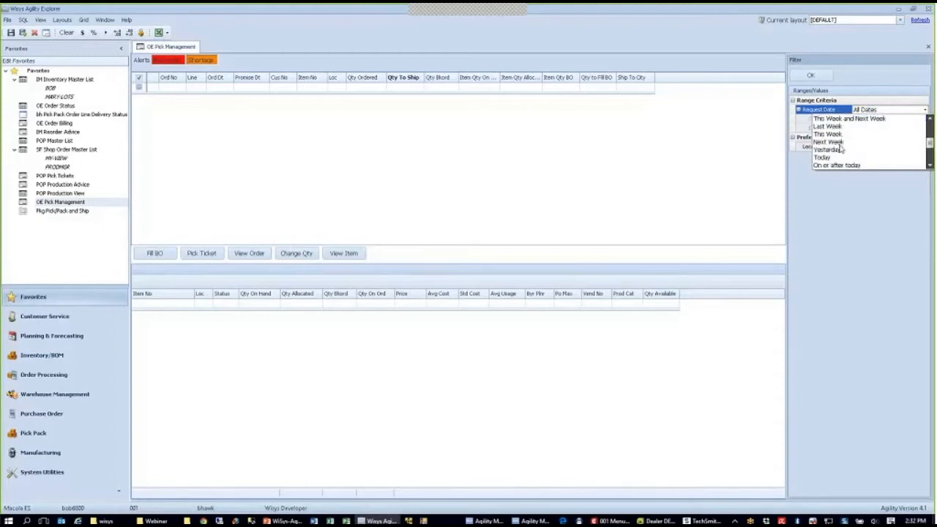
pyautogui.scroll(-1, 841, 149)
pyautogui.scroll(-1, 844, 157)
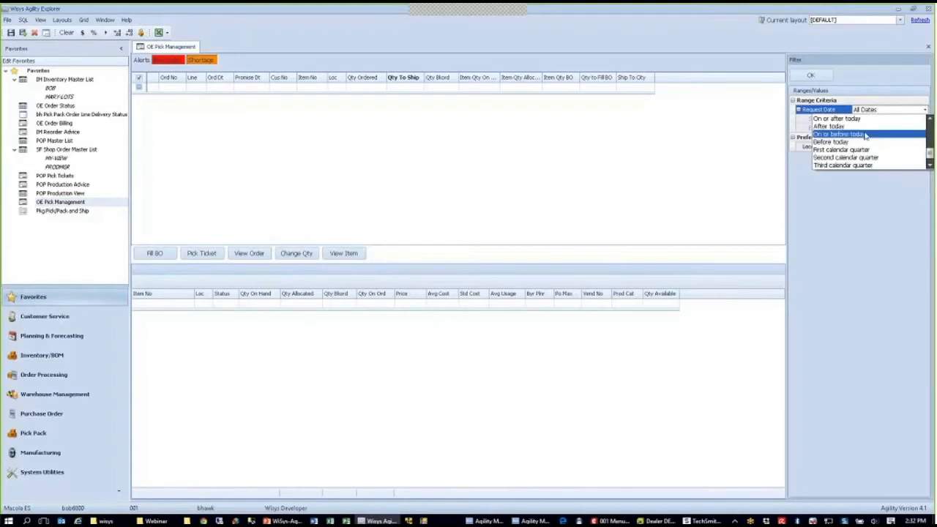
pyautogui.click(865, 135)
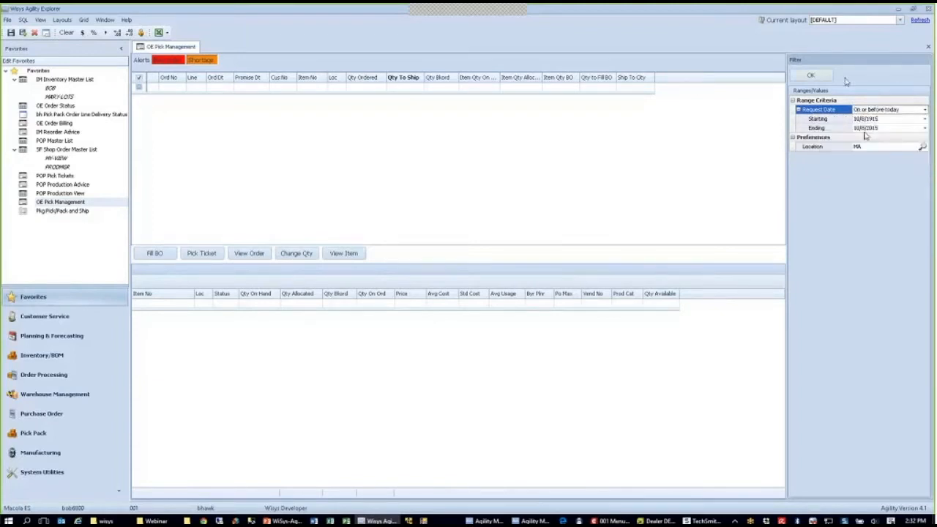
pyautogui.click(811, 75)
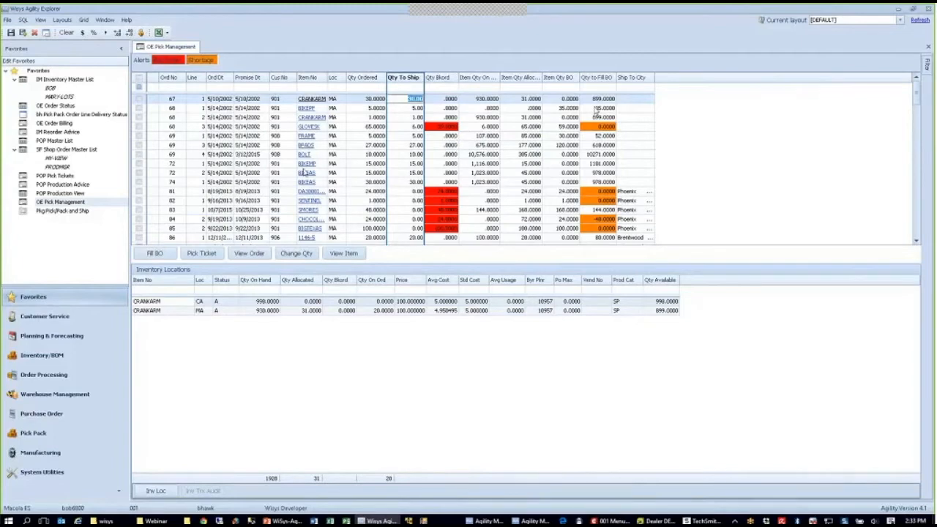
# - Look through the order lines, sort them by order date in descending order, and widen the Ord Dt column to show full dates
pyautogui.scroll(-15, 305, 171)
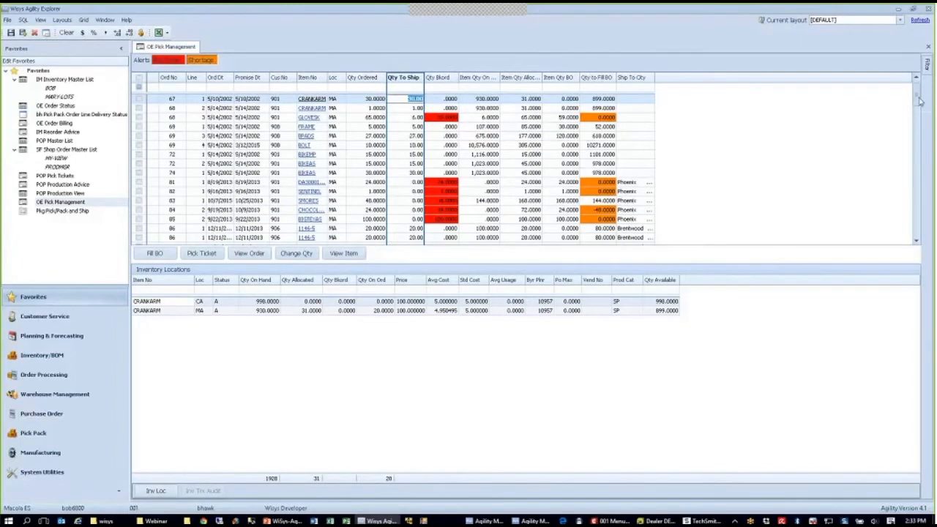
pyautogui.scroll(-10, 905, 191)
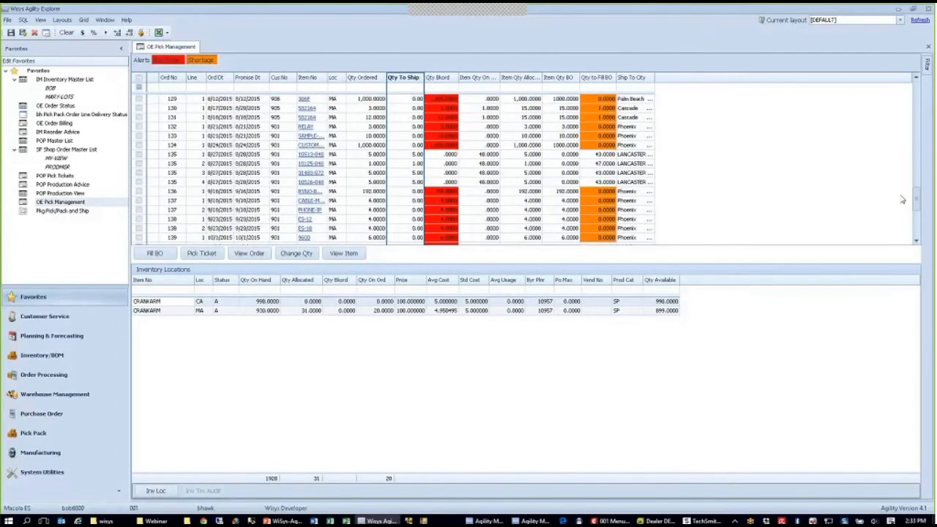
pyautogui.scroll(20, 900, 103)
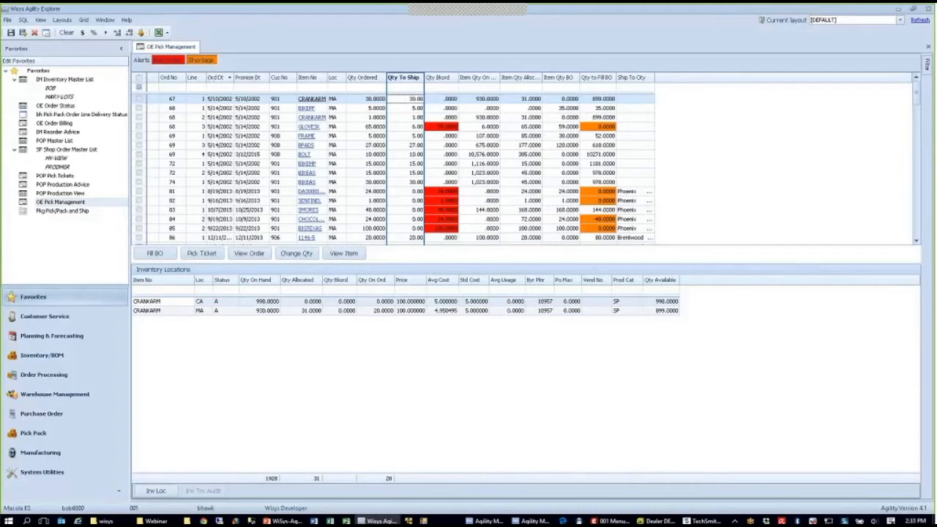
pyautogui.click(212, 79)
pyautogui.click(213, 80)
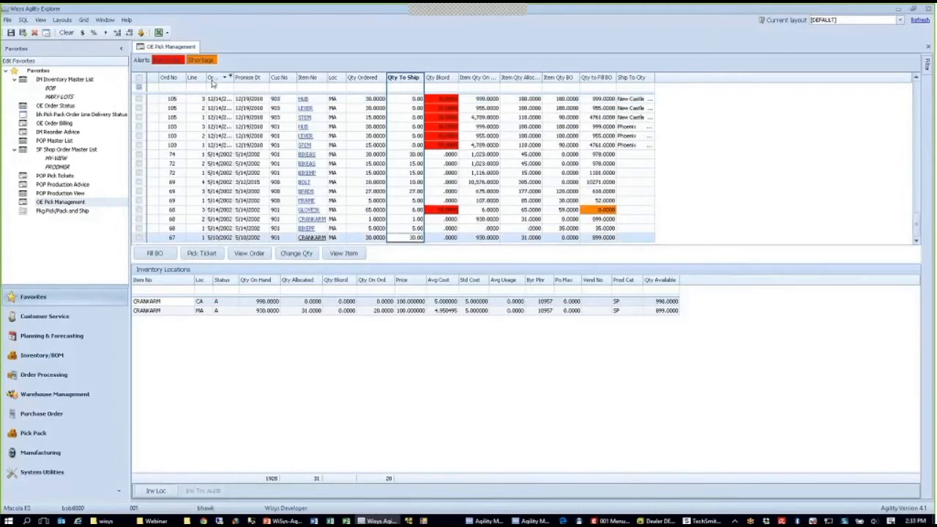
pyautogui.moveTo(231, 76); pyautogui.dragTo(235, 77)
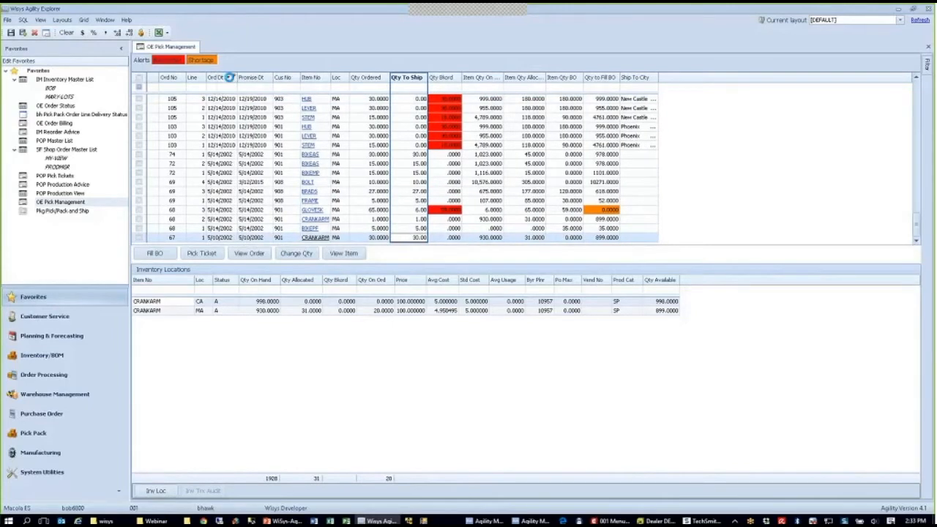
# - Sort the order lines by promise date, by customer and item number, by promise date again, and finally by customer number alone
pyautogui.click(251, 77)
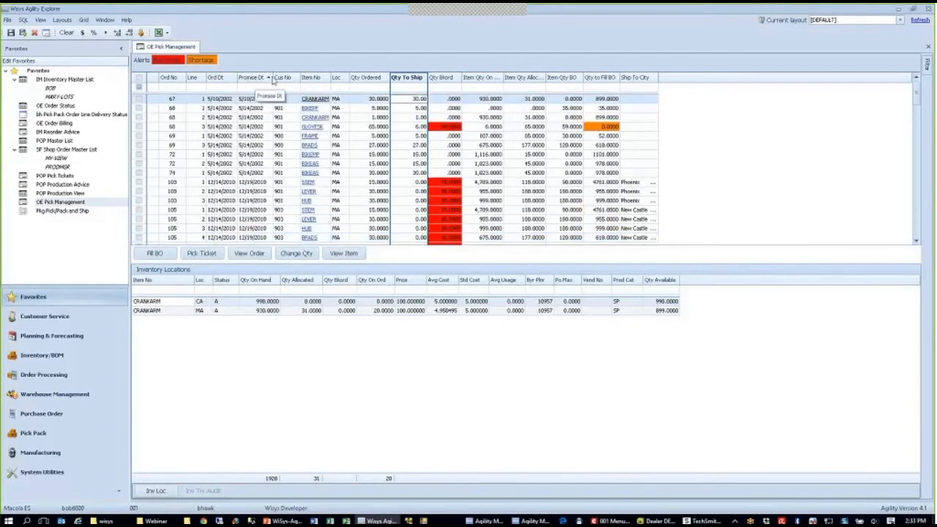
pyautogui.click(278, 78)
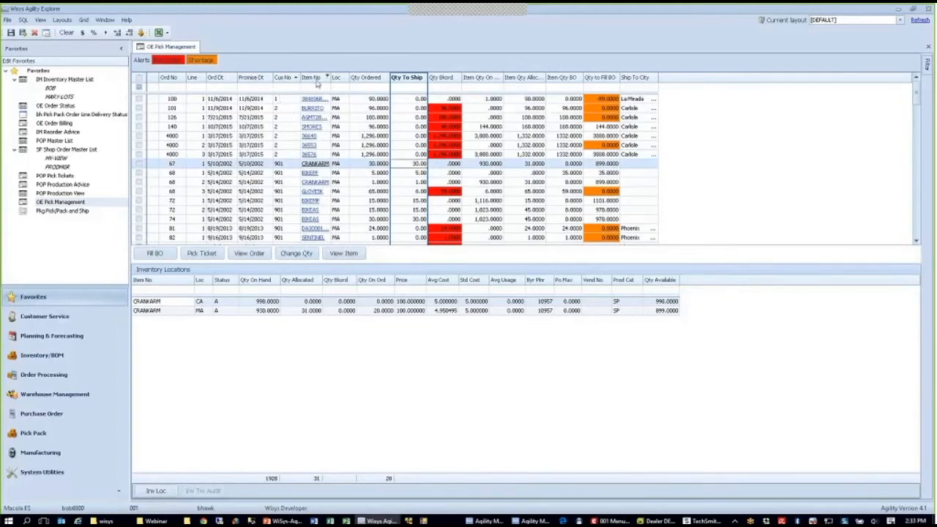
pyautogui.click(315, 78)
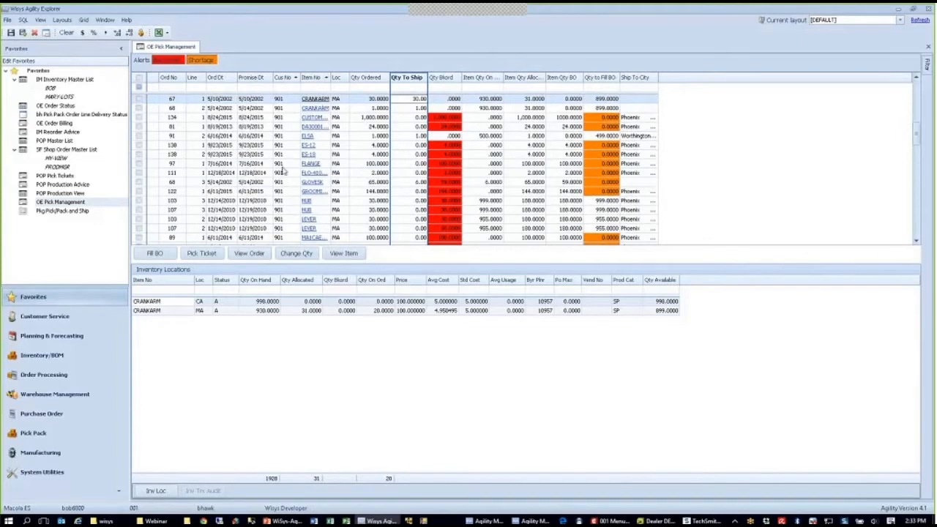
pyautogui.click(261, 79)
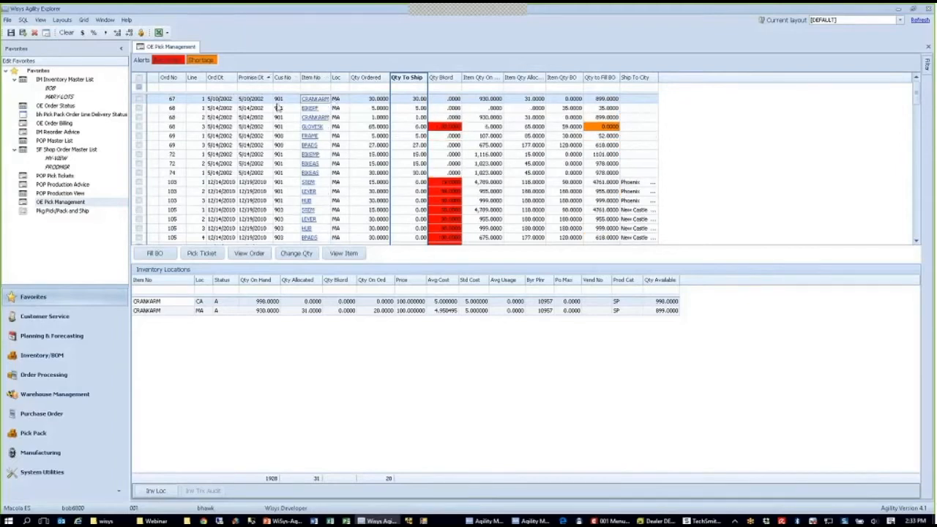
pyautogui.click(286, 78)
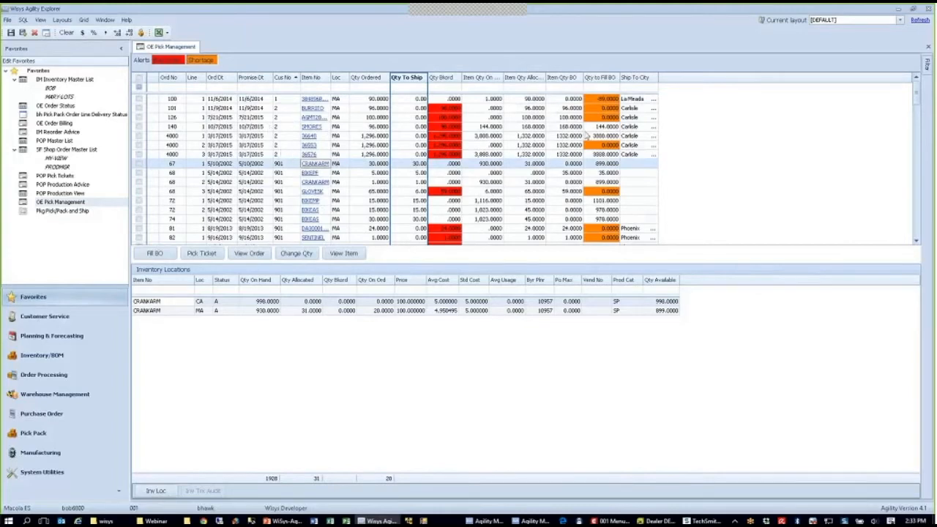
# - Add the Ship Via Cd field as a column after Ship To City using the column chooser, and close the chooser
pyautogui.rightClick(690, 80)
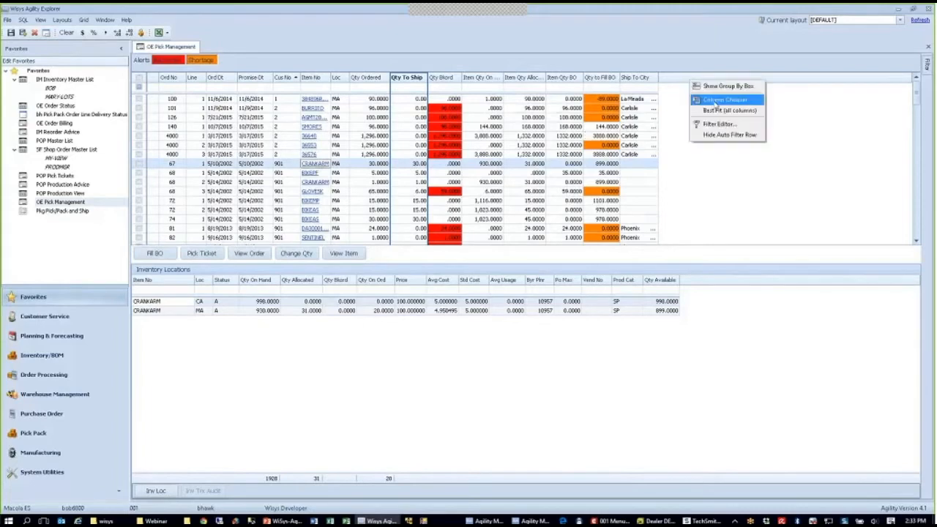
pyautogui.click(718, 100)
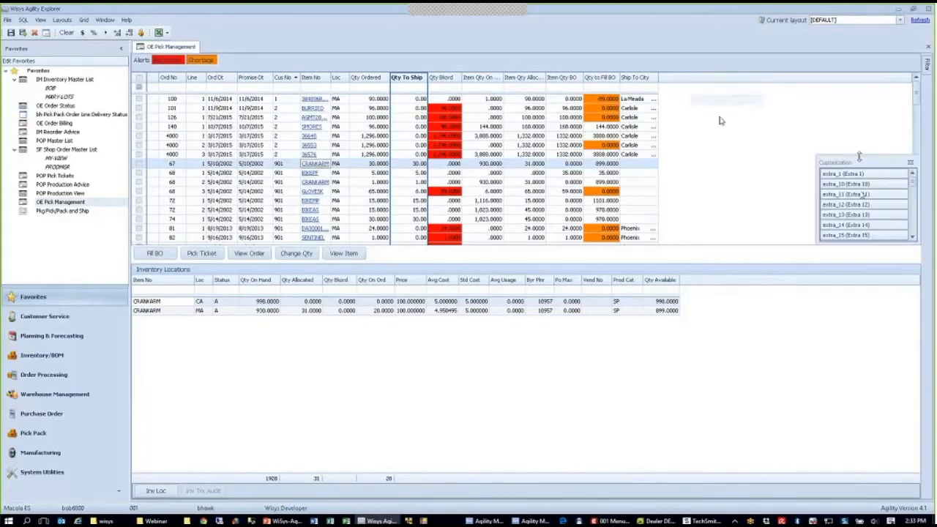
pyautogui.moveTo(860, 157); pyautogui.dragTo(860, 57)
pyautogui.scroll(-5, 868, 201)
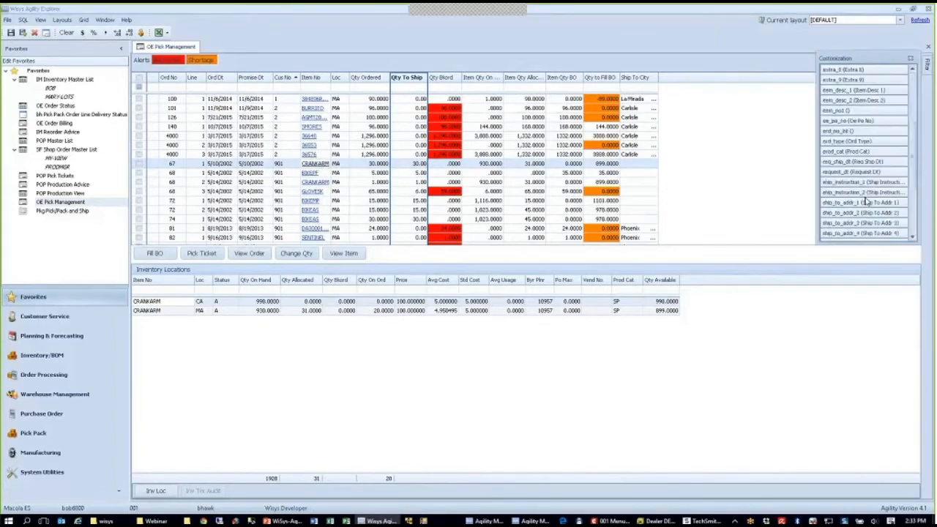
pyautogui.scroll(-2, 868, 202)
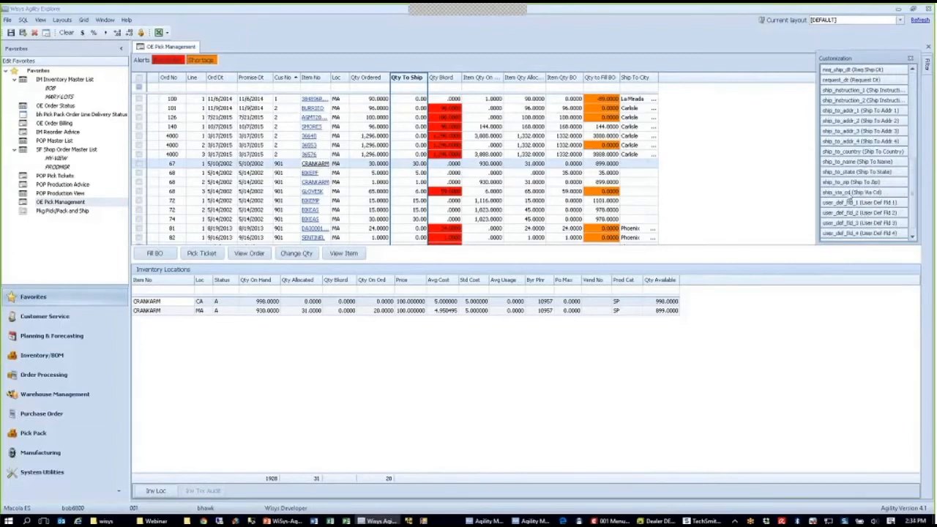
pyautogui.scroll(-1, 850, 193)
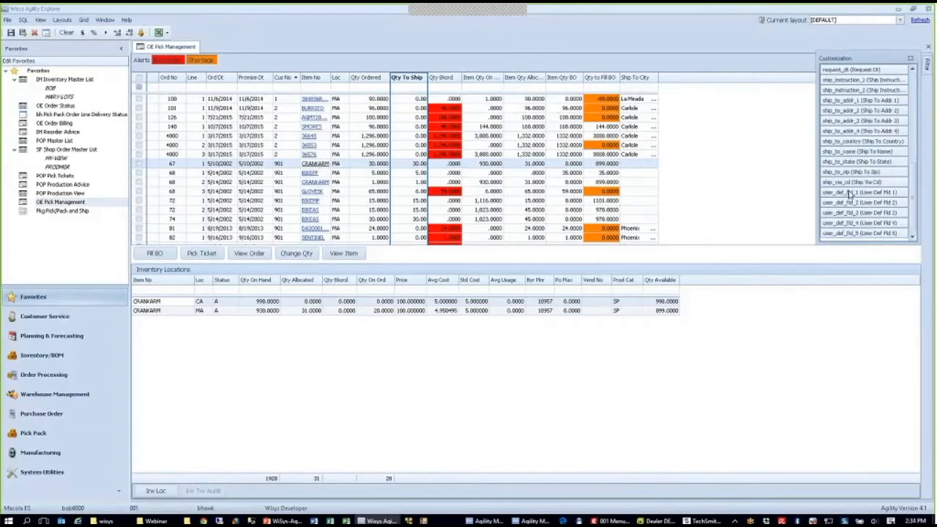
pyautogui.moveTo(850, 181); pyautogui.dragTo(674, 79)
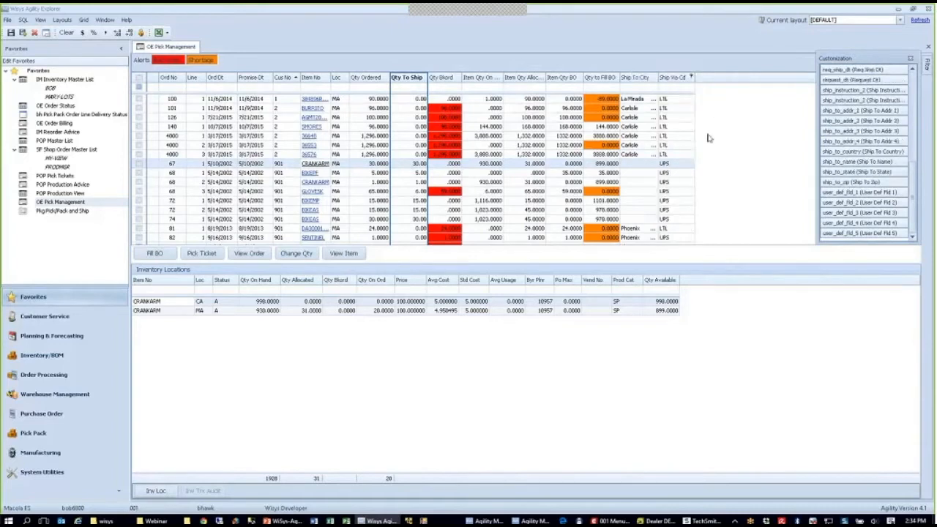
pyautogui.click(911, 58)
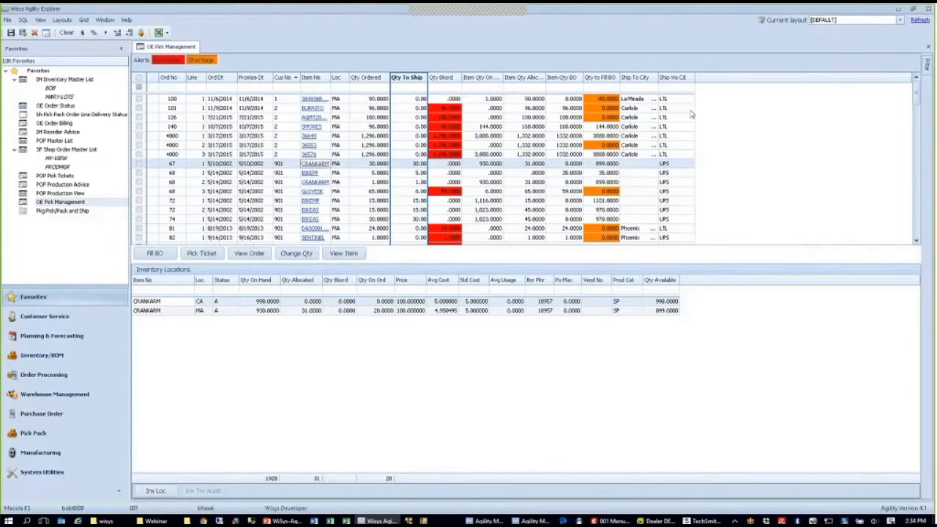
# - Filter the order lines on the Ship Via Cd column to LTL shipments
pyautogui.click(675, 87)
pyautogui.write('l')
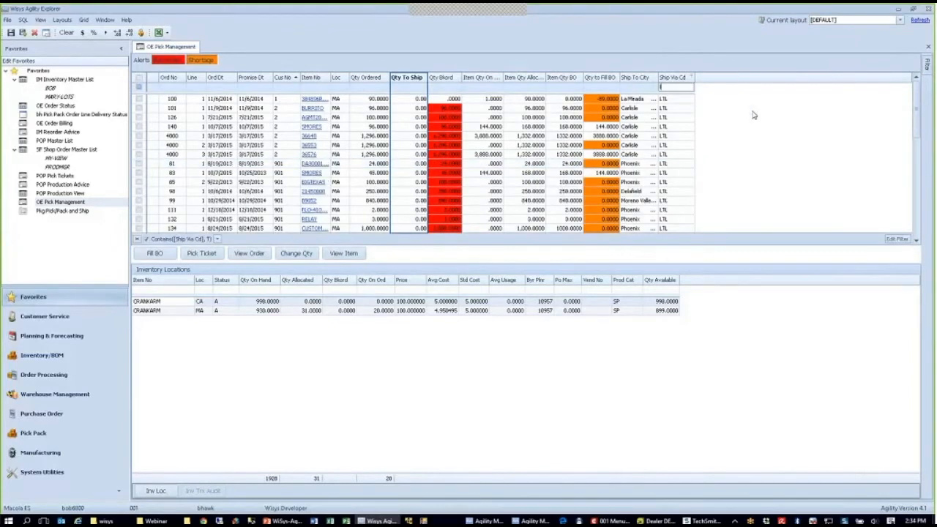
pyautogui.write('t')
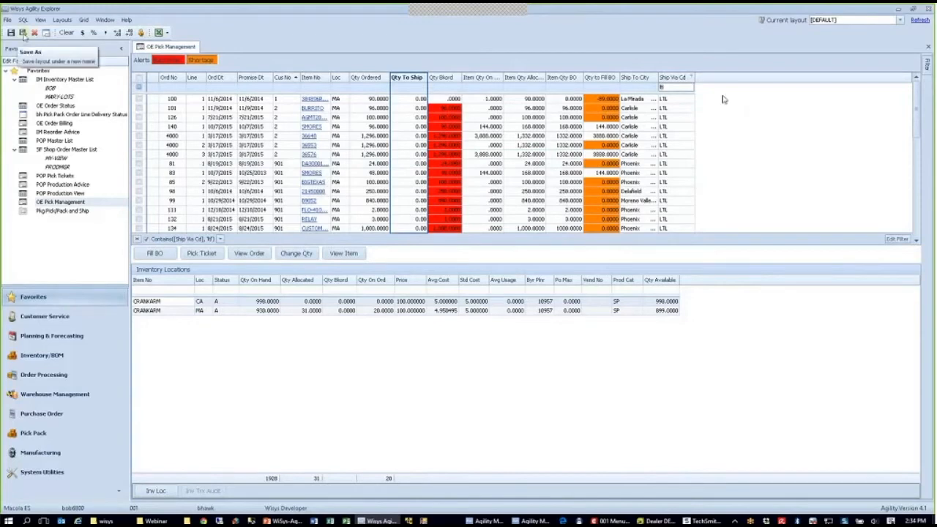
# - Save the current grid view as a new protected layout named LTL
pyautogui.click(23, 32)
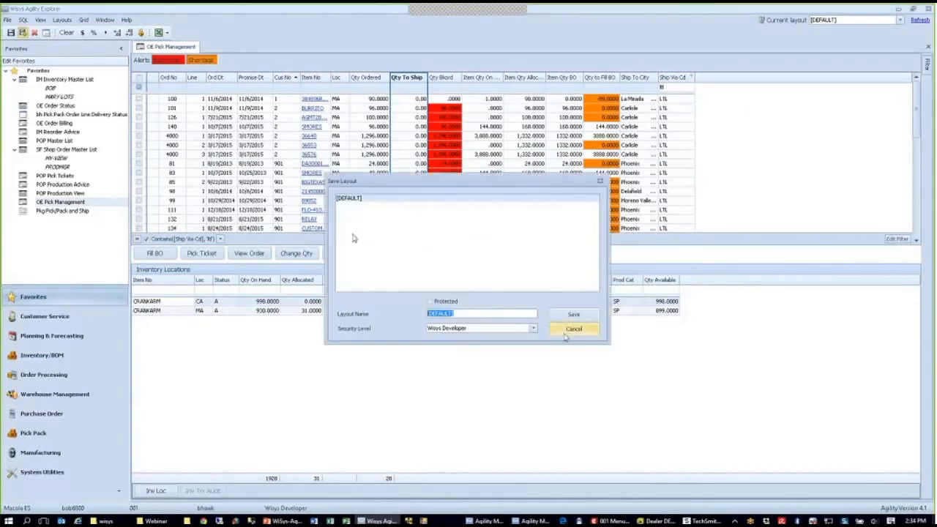
pyautogui.write('LTL')
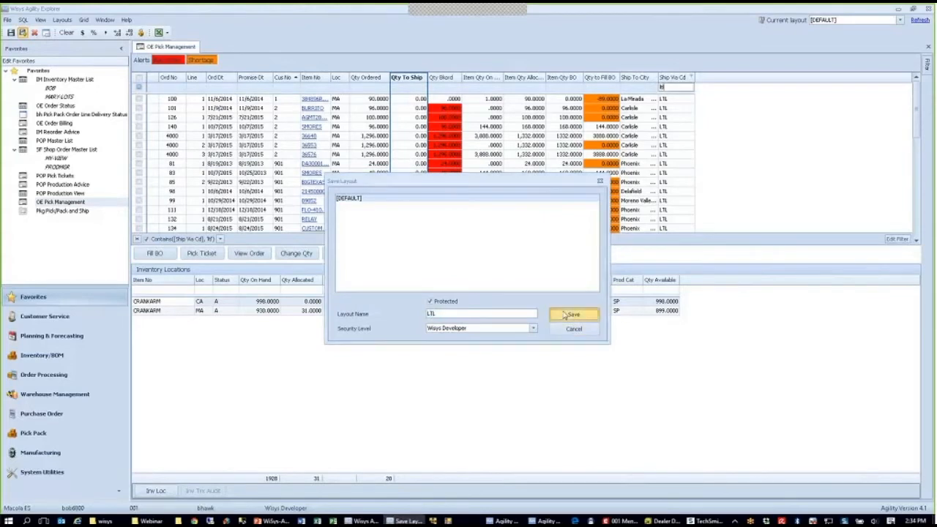
pyautogui.click(565, 315)
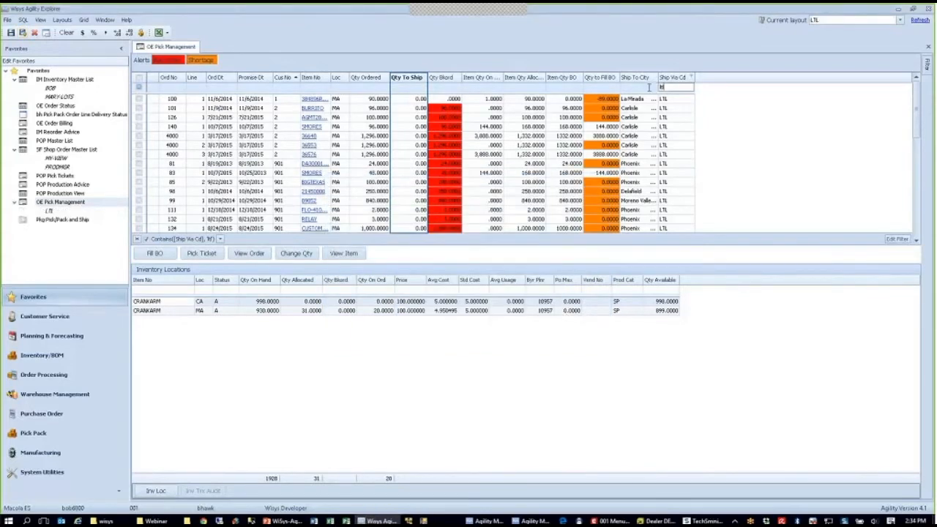
# - Filter the Ship Via Cd column to ups and save the view as a new layout named UPS
pyautogui.write('ups')
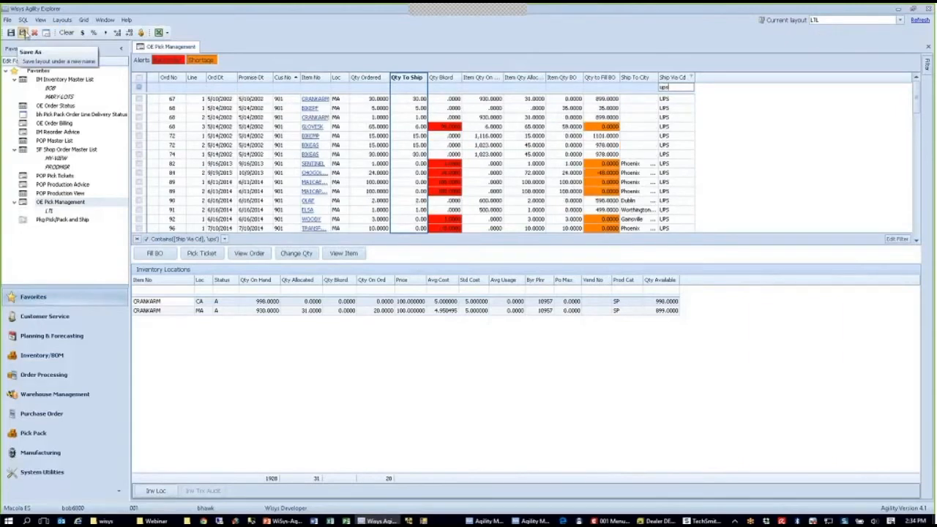
pyautogui.click(23, 32)
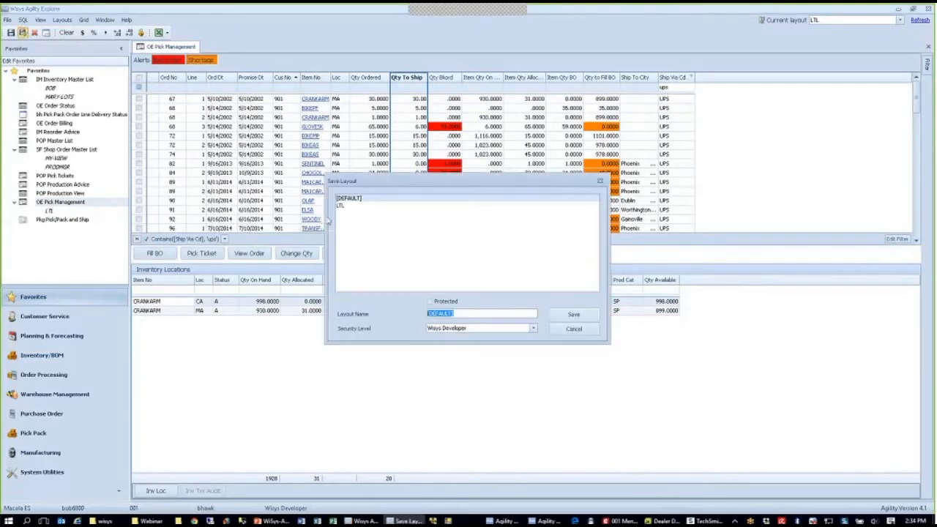
pyautogui.write('UPS')
pyautogui.press('Return')
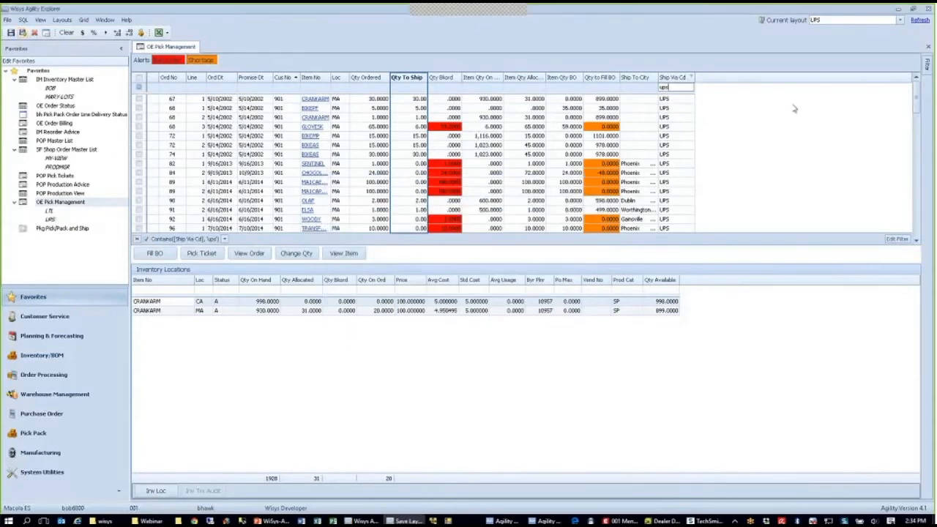
# - Switch to the saved LTL layout and clear its Ship Via Cd filter so all order lines are listed
pyautogui.click(888, 21)
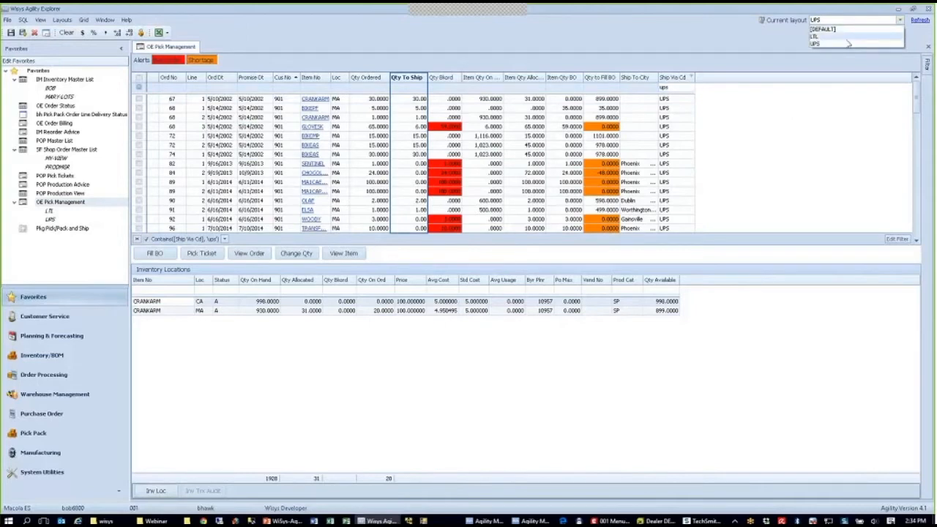
pyautogui.click(817, 35)
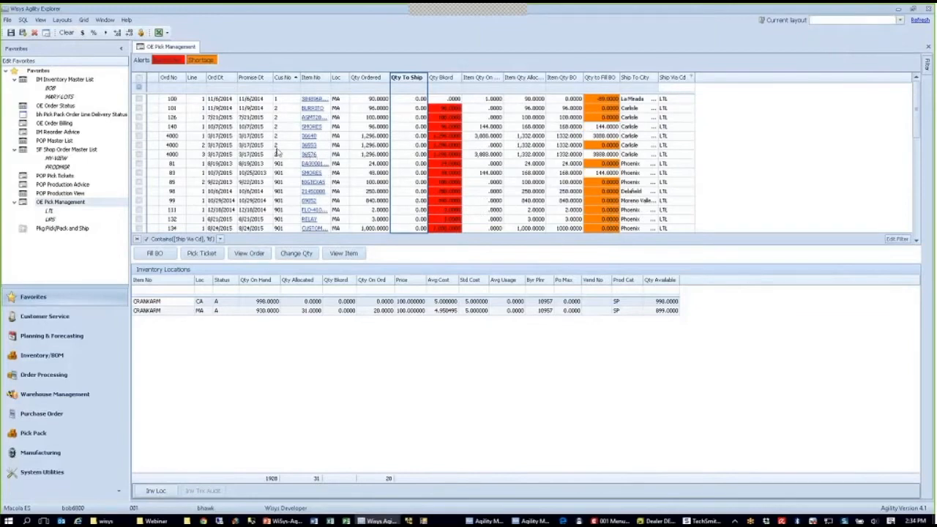
pyautogui.scroll(-10, 277, 153)
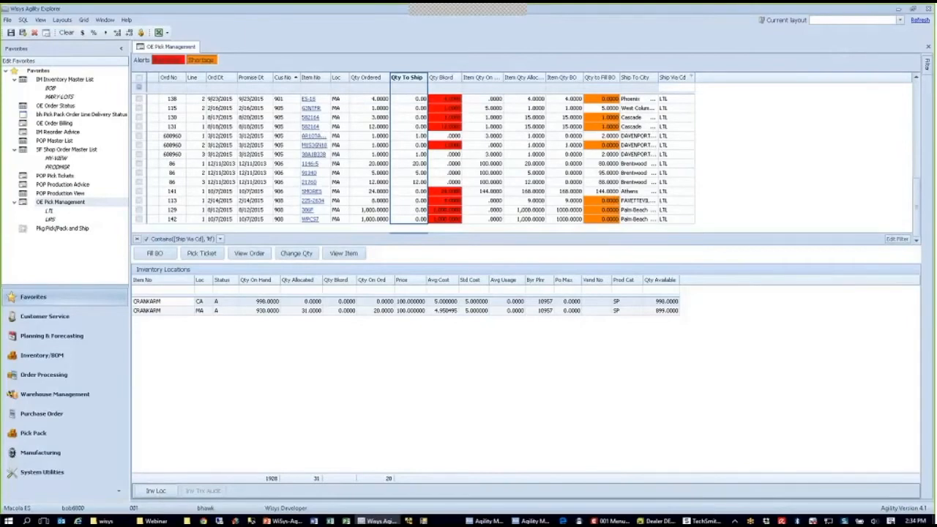
pyautogui.press('BackSpace')
pyautogui.scroll(-3, 280, 192)
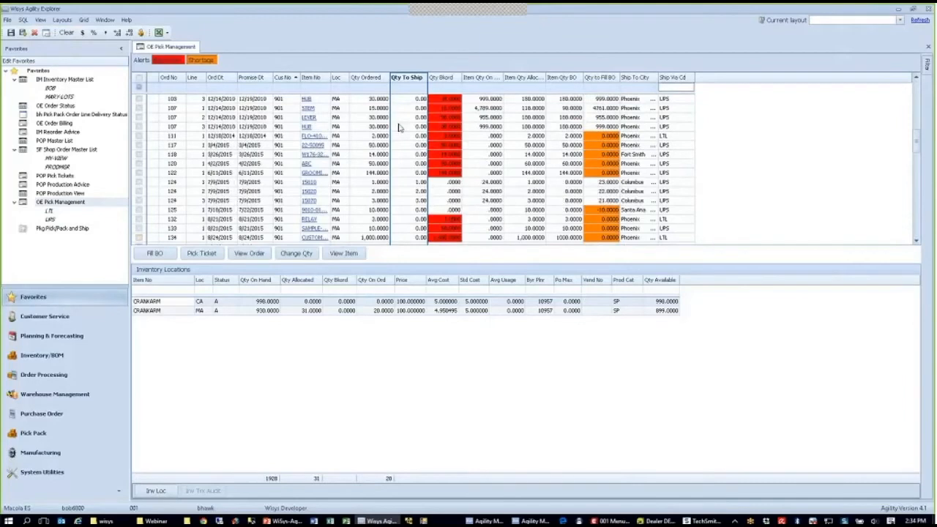
# - Try filtering the order lines on the Item No column with smo, and clear that filter
pyautogui.write('smo')
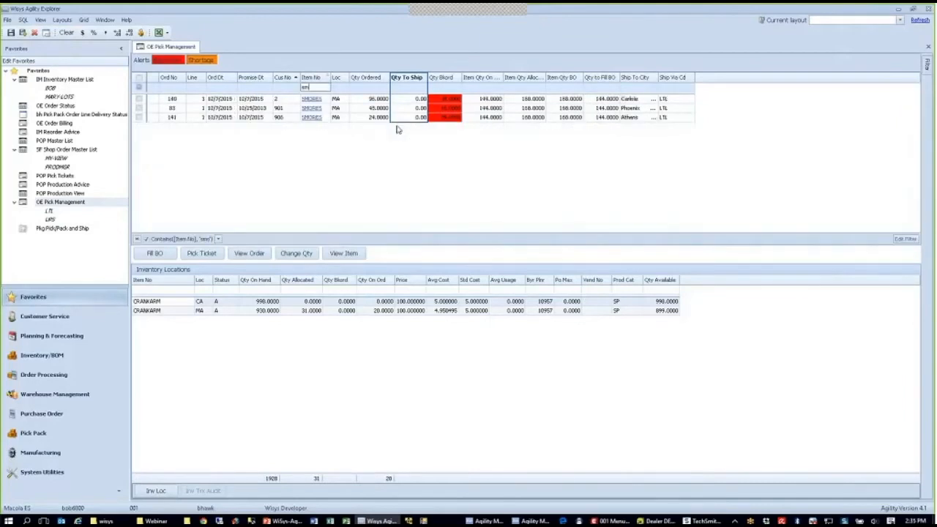
pyautogui.write('o')
pyautogui.press('BackSpace')
pyautogui.press('BackSpace')
pyautogui.press('BackSpace')
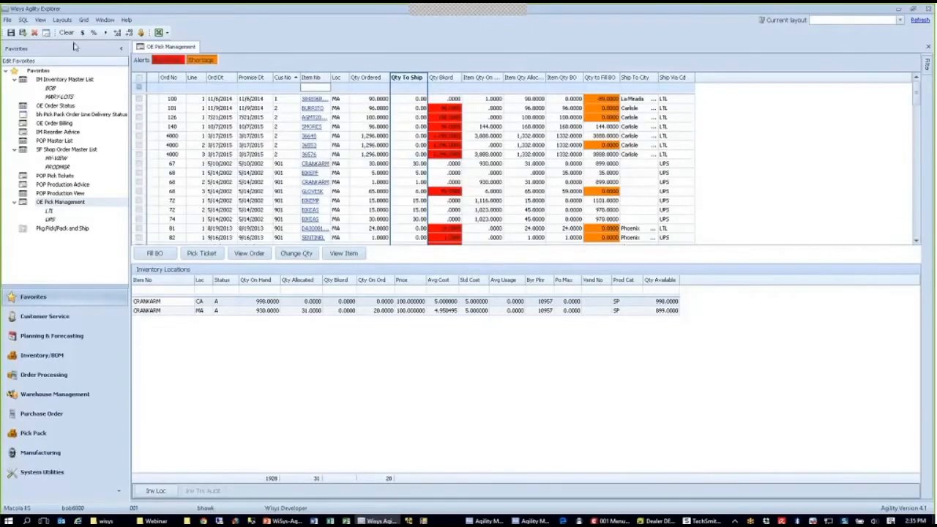
# - Show the group-by panel for the main grid and group the order lines by Cus No
pyautogui.click(85, 21)
pyautogui.moveTo(117, 76)
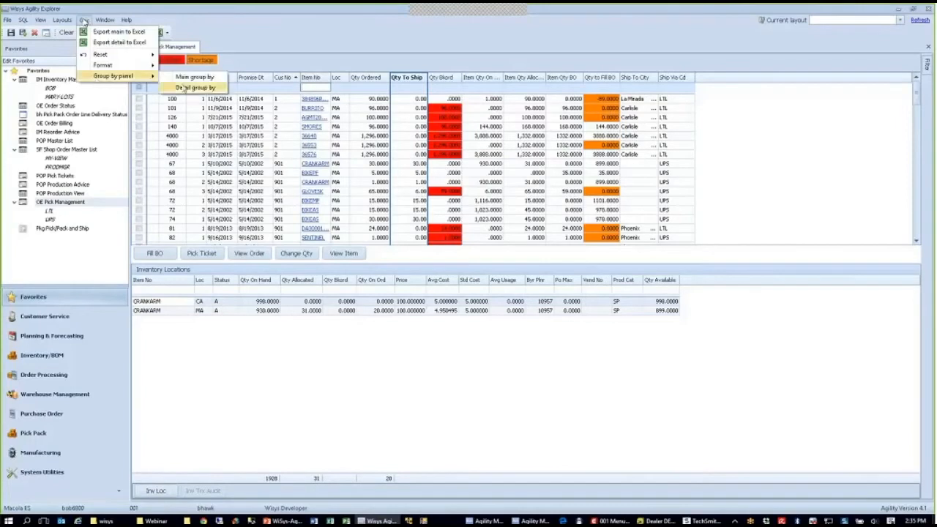
pyautogui.click(192, 77)
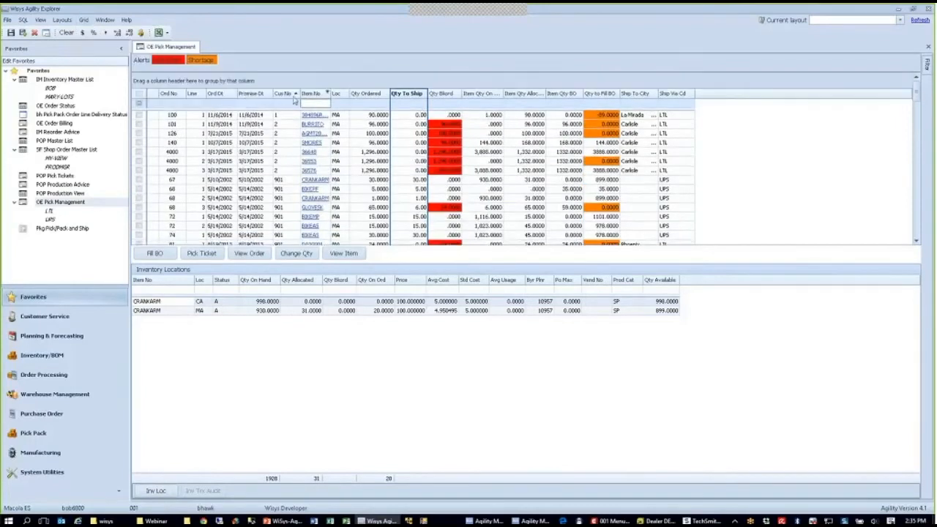
pyautogui.moveTo(293, 97); pyautogui.dragTo(241, 81)
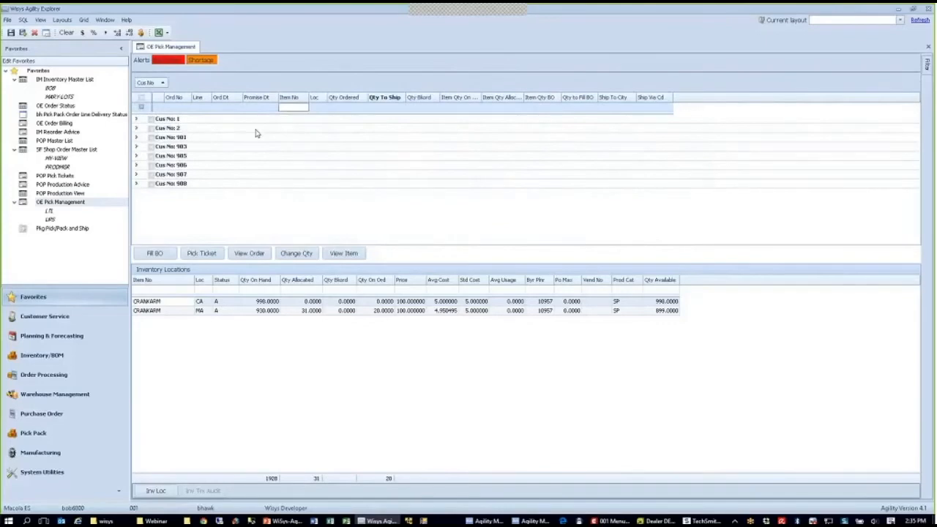
# - Expand the customer 901 group, look through its order lines, and collapse it
pyautogui.click(136, 138)
pyautogui.scroll(-8, 139, 144)
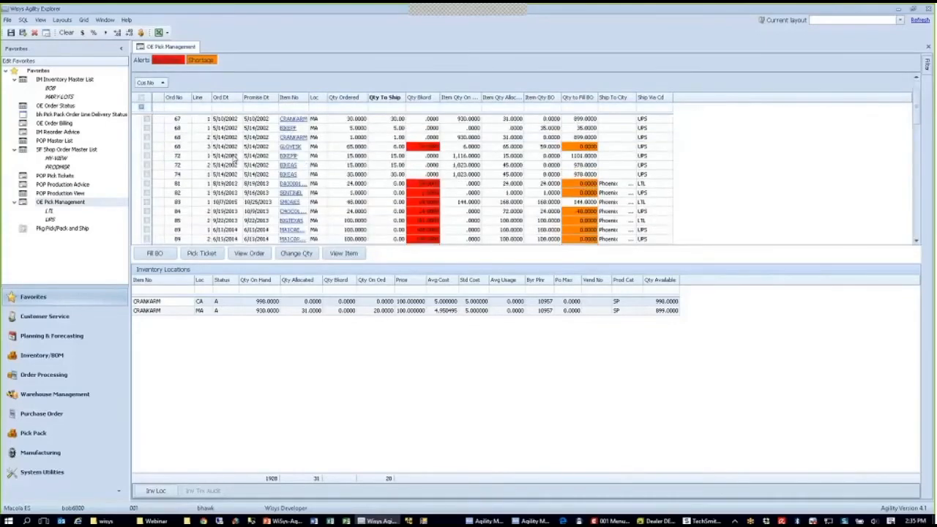
pyautogui.scroll(-4, 235, 161)
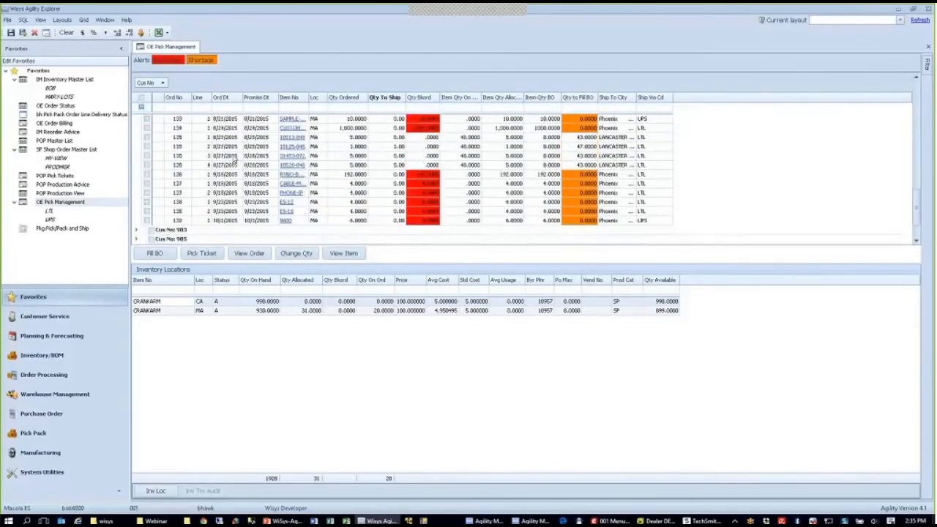
pyautogui.scroll(4, 235, 162)
pyautogui.scroll(8, 235, 160)
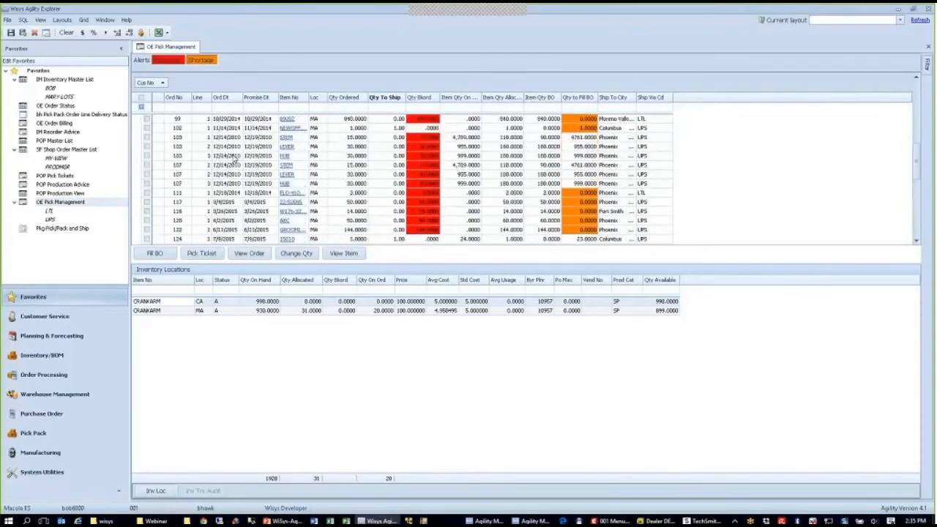
pyautogui.scroll(2, 235, 159)
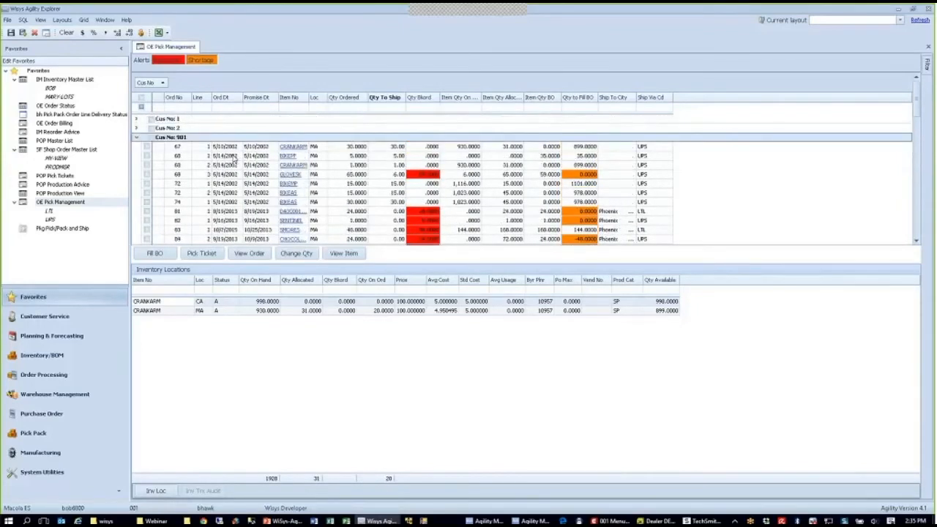
pyautogui.click(136, 138)
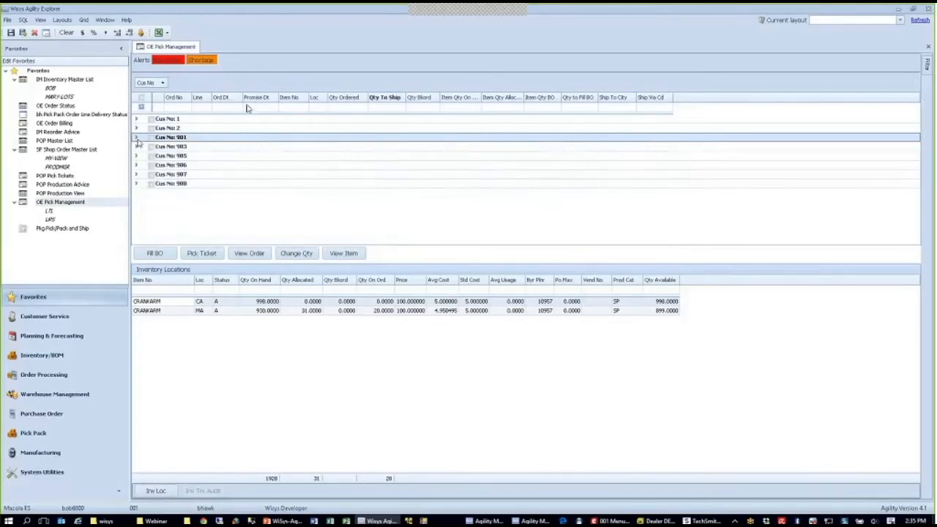
# - Try grouping by Item No within Cus No and by Item No alone, and remove the groupings
pyautogui.moveTo(298, 104); pyautogui.dragTo(189, 87)
pyautogui.click(137, 141)
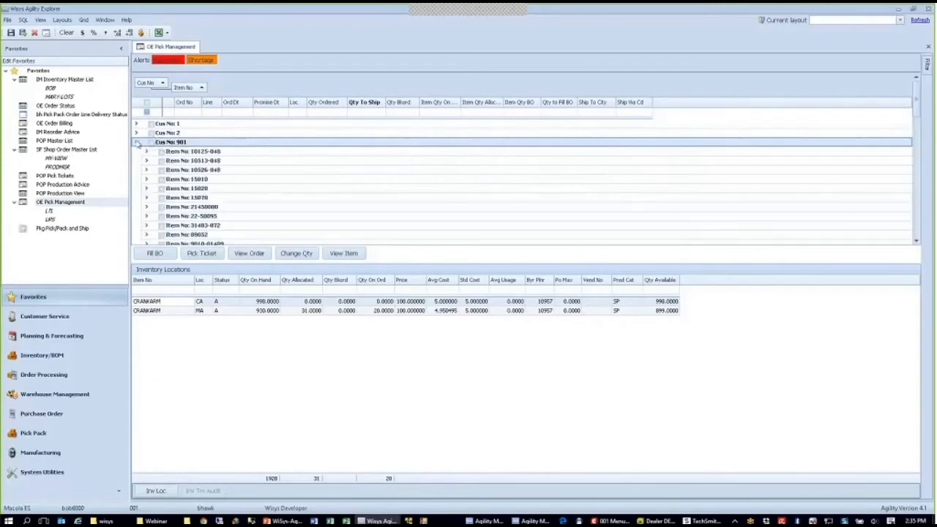
pyautogui.moveTo(146, 83); pyautogui.dragTo(256, 102)
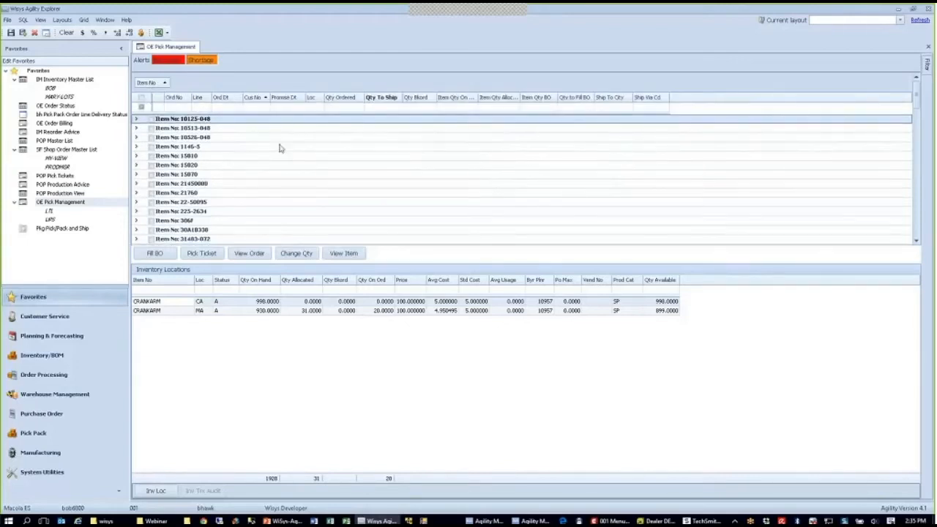
pyautogui.moveTo(279, 149); pyautogui.dragTo(327, 175)
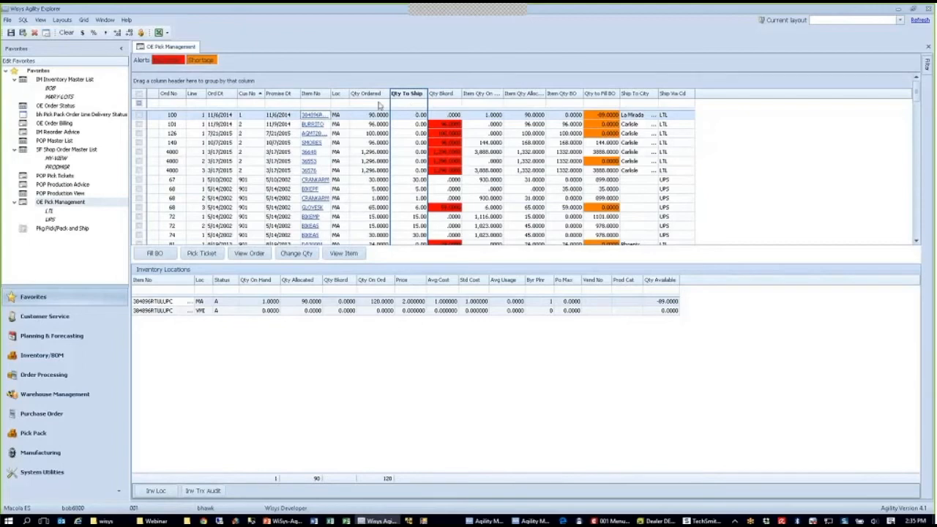
# - Filter the Item No column with smo and sort the matching order lines by Ord No in ascending order
pyautogui.click(308, 105)
pyautogui.write('sn')
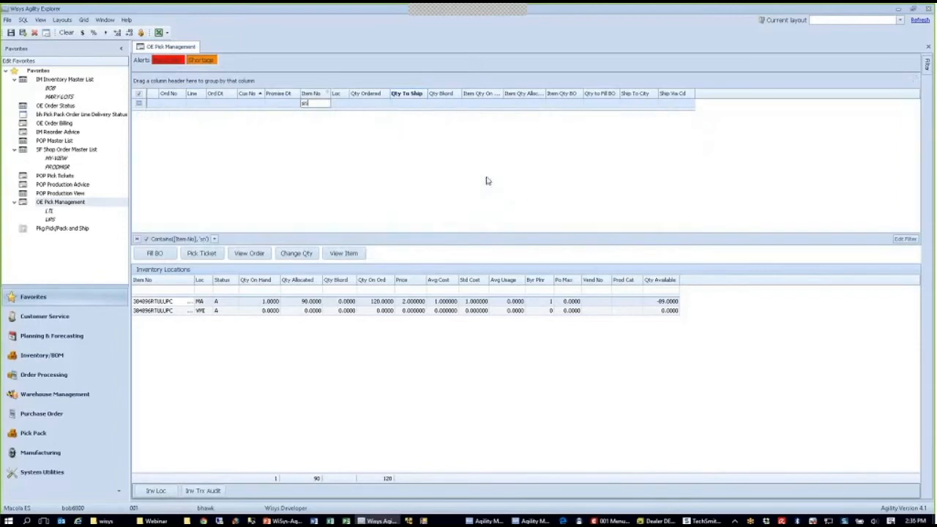
pyautogui.press('BackSpace')
pyautogui.write('m')
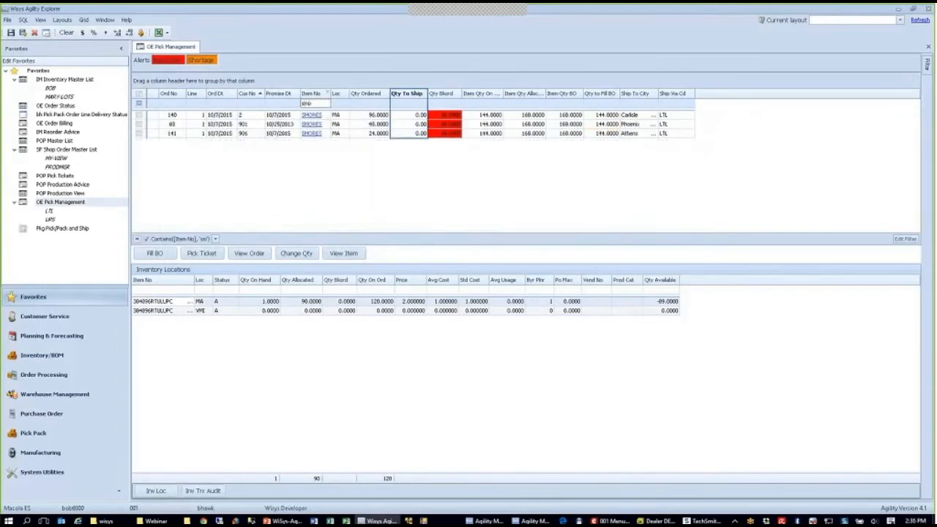
pyautogui.write('o')
pyautogui.click(167, 94)
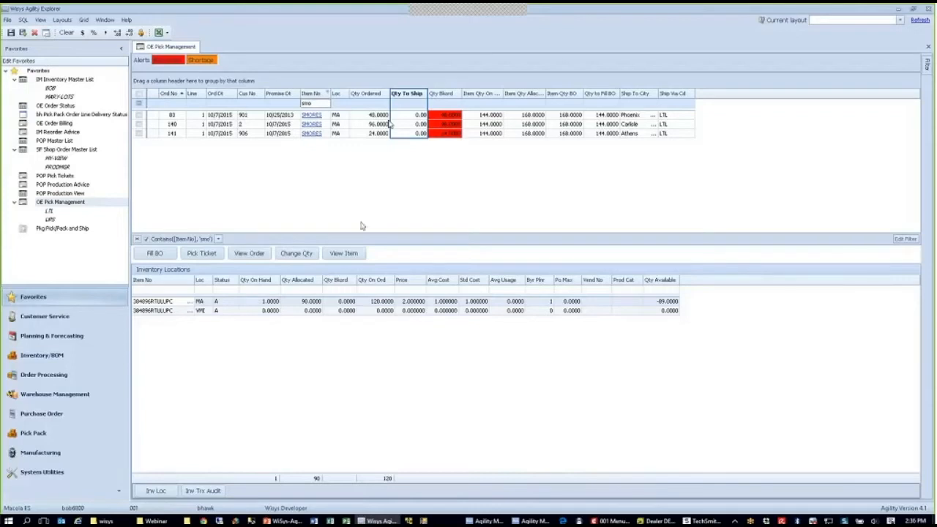
# - Show the main grid's footer and add sum totals under the Qty Ordered and Qty Bkord columns
pyautogui.click(84, 21)
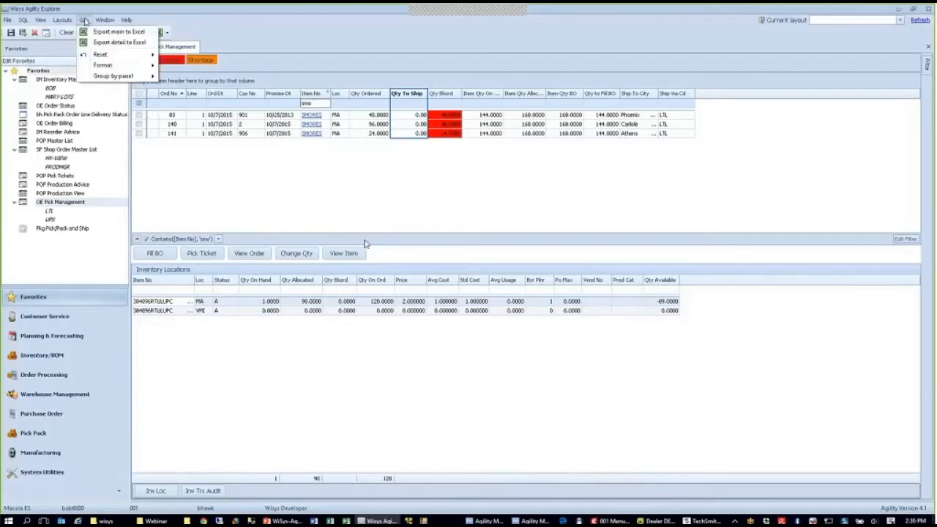
pyautogui.moveTo(110, 66)
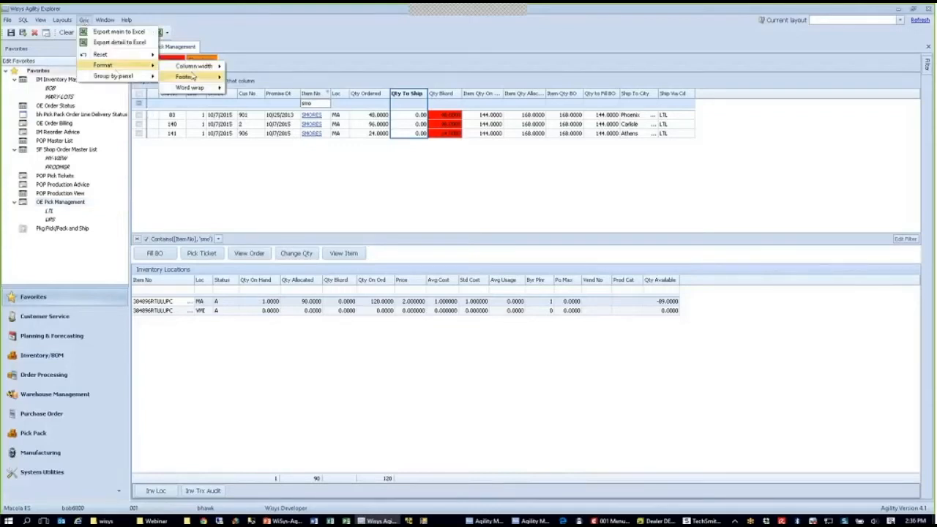
pyautogui.click(265, 88)
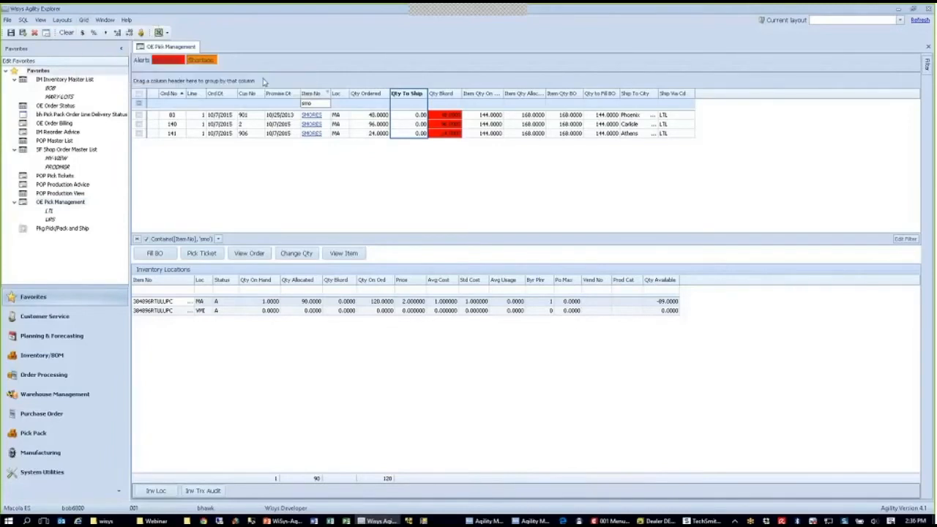
pyautogui.rightClick(374, 228)
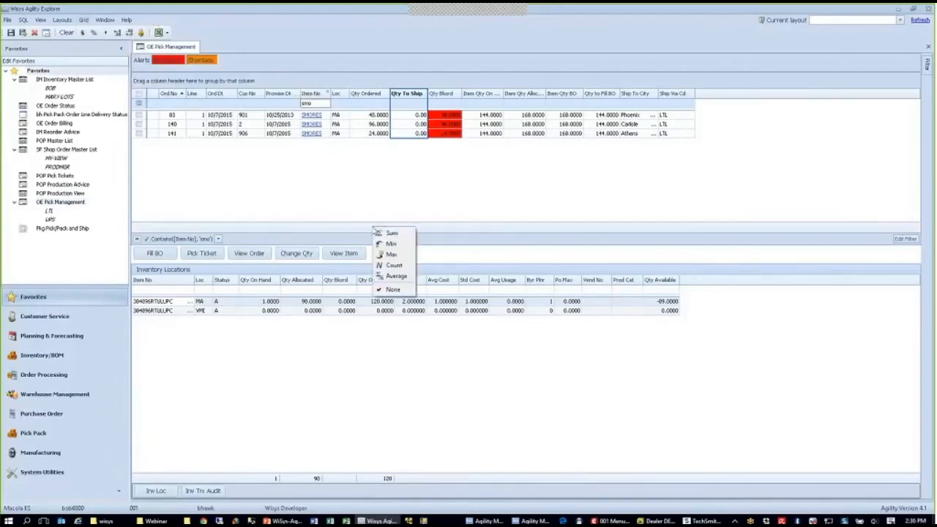
pyautogui.click(384, 233)
pyautogui.rightClick(443, 227)
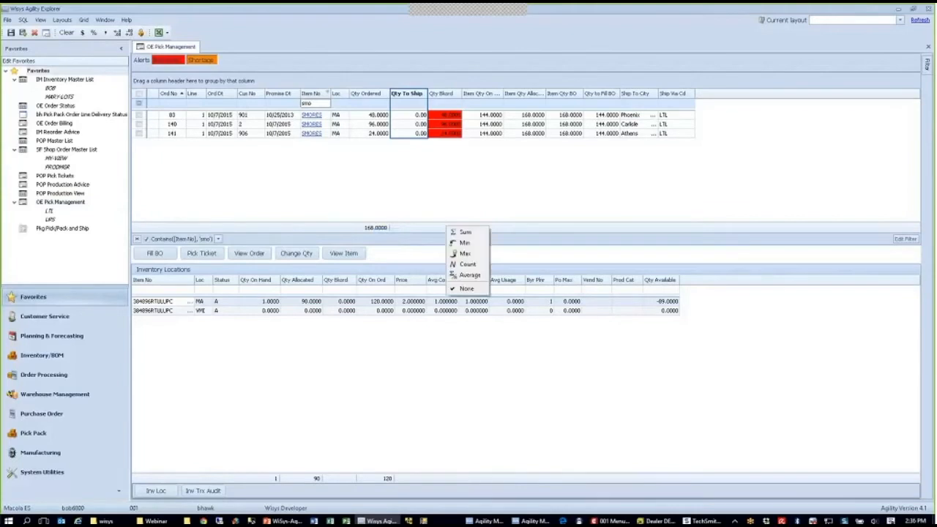
pyautogui.click(457, 232)
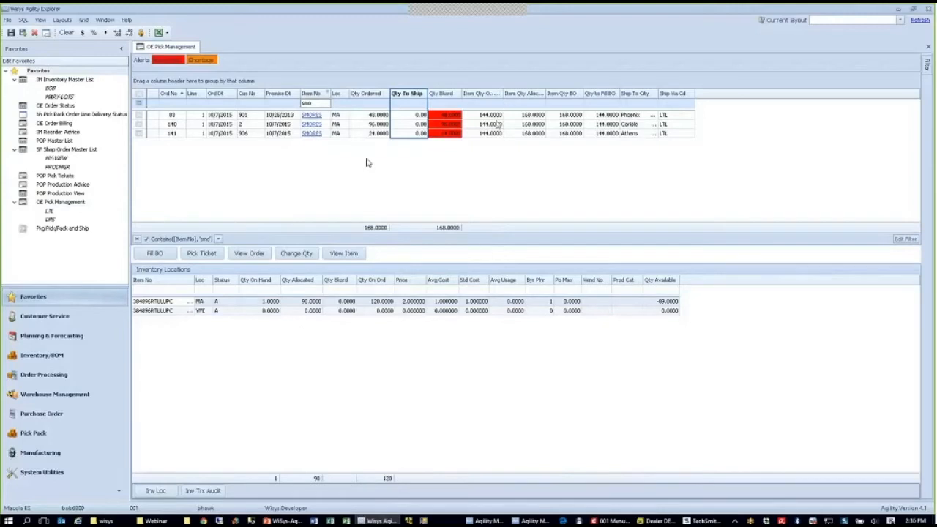
# - Remove the footer total from the Qty Bkord column and select all the filtered SMORES order lines
pyautogui.rightClick(447, 228)
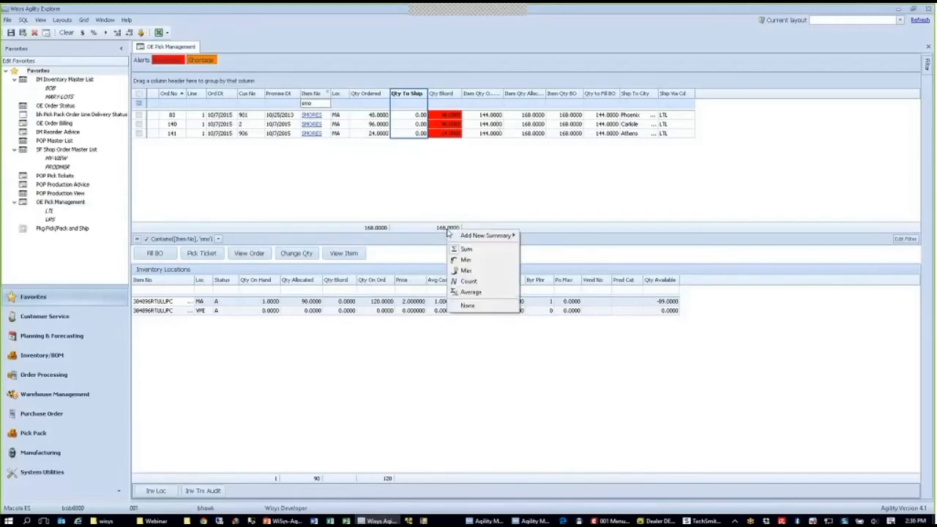
pyautogui.click(470, 306)
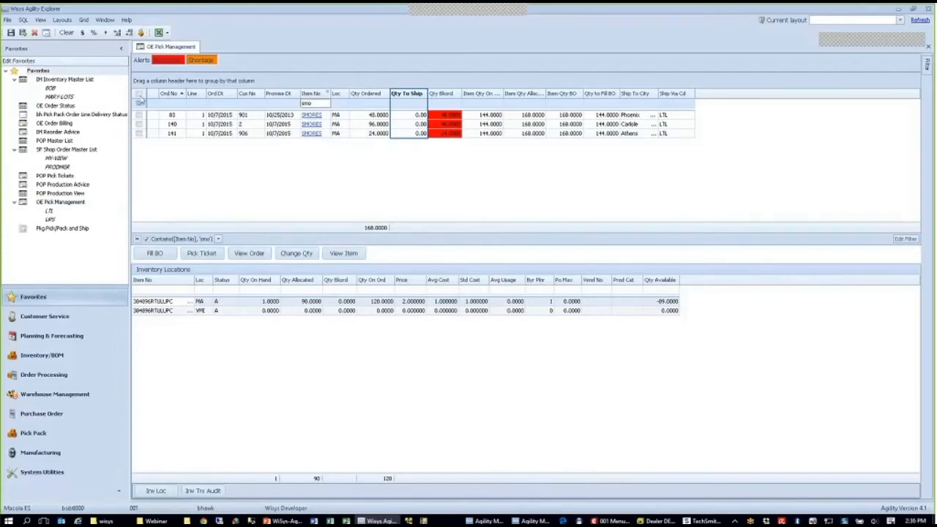
pyautogui.click(140, 99)
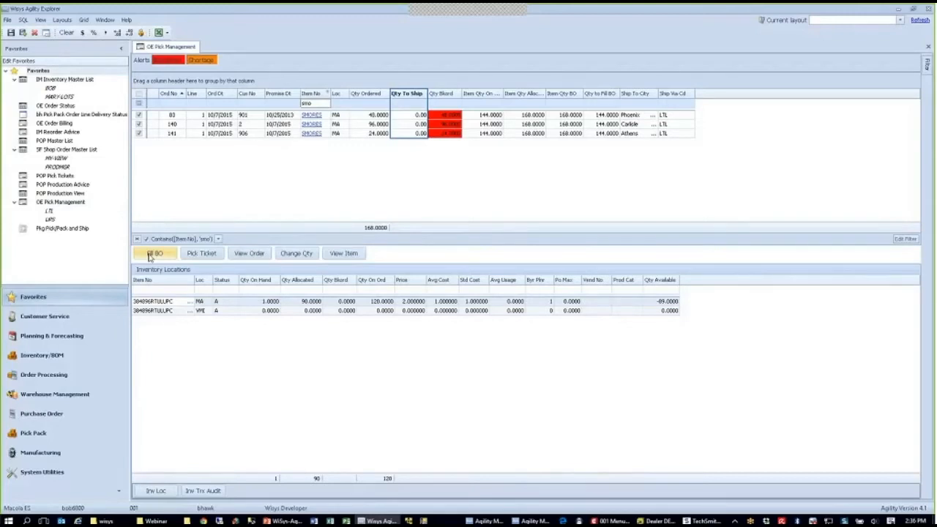
# - Fill the backorders on the selected SMORES order lines
pyautogui.click(150, 255)
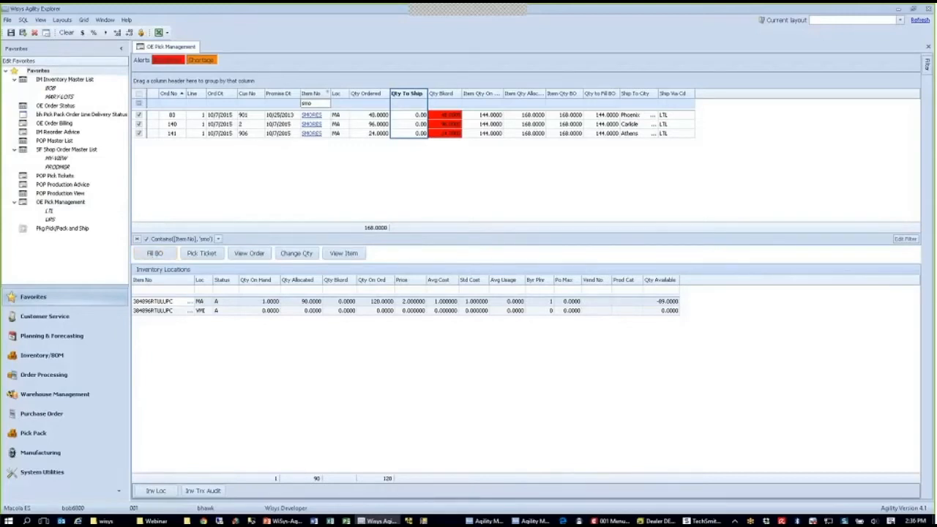
pyautogui.click(150, 255)
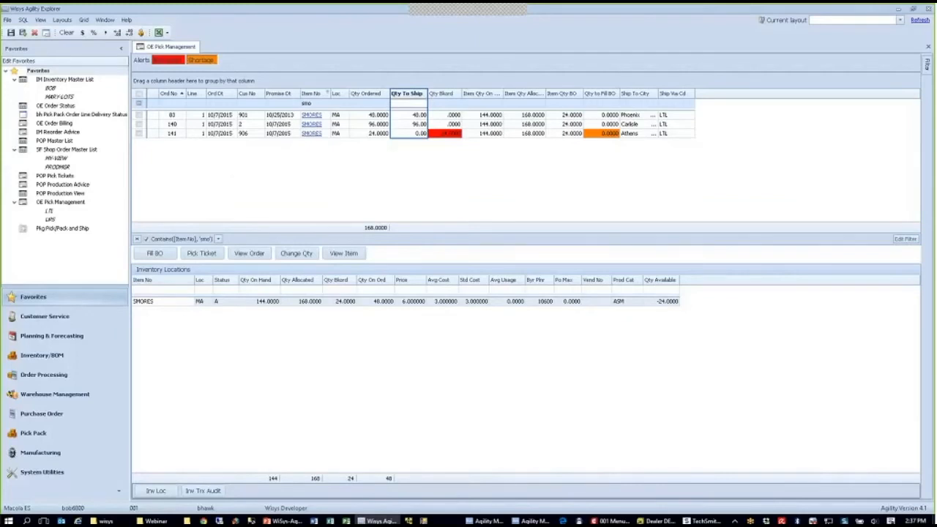
# - Set Qty To Ship to 72 on the Carlisle line and 24 on the Athens line, and apply the changes to all three SMORES lines
pyautogui.write('72')
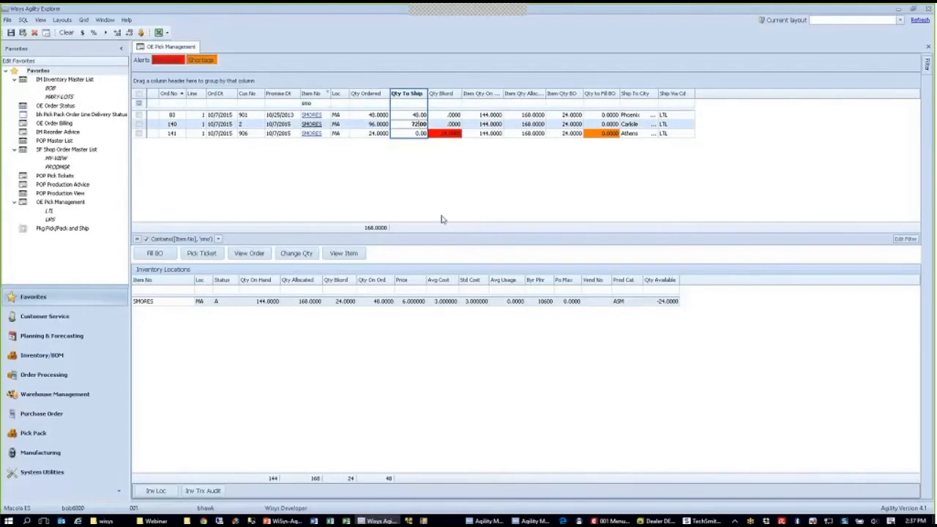
pyautogui.press('Down')
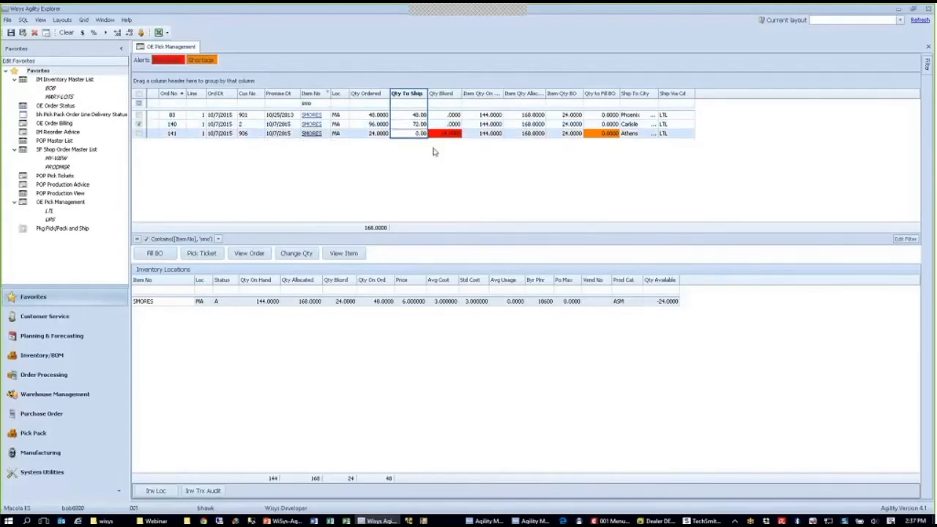
pyautogui.write('4')
pyautogui.press('Return')
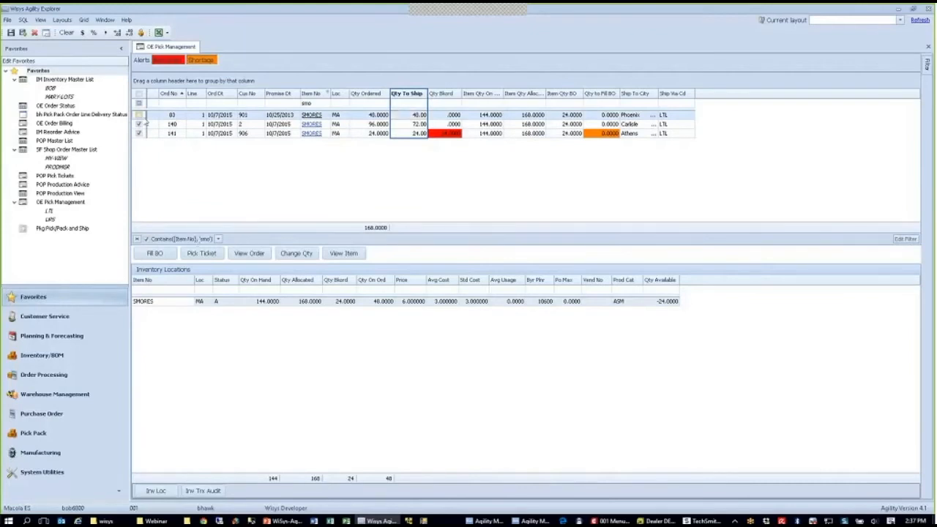
pyautogui.click(296, 253)
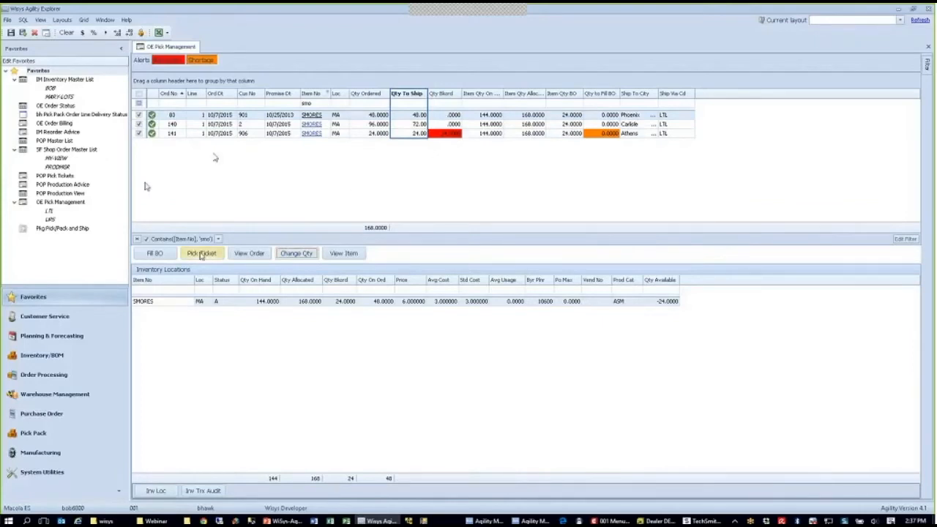
# - Generate pick tickets for the three SMORES orders and review each ticket in the maximized preview
pyautogui.click(201, 255)
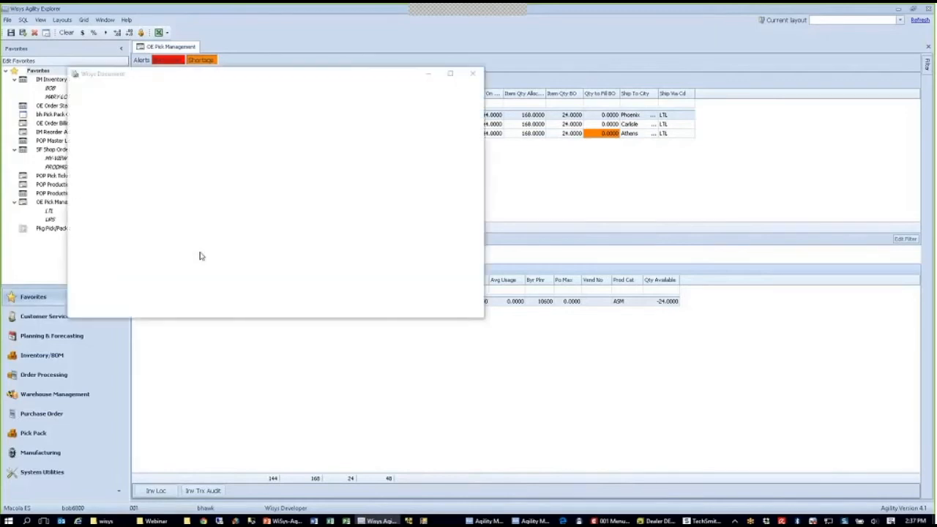
pyautogui.click(451, 74)
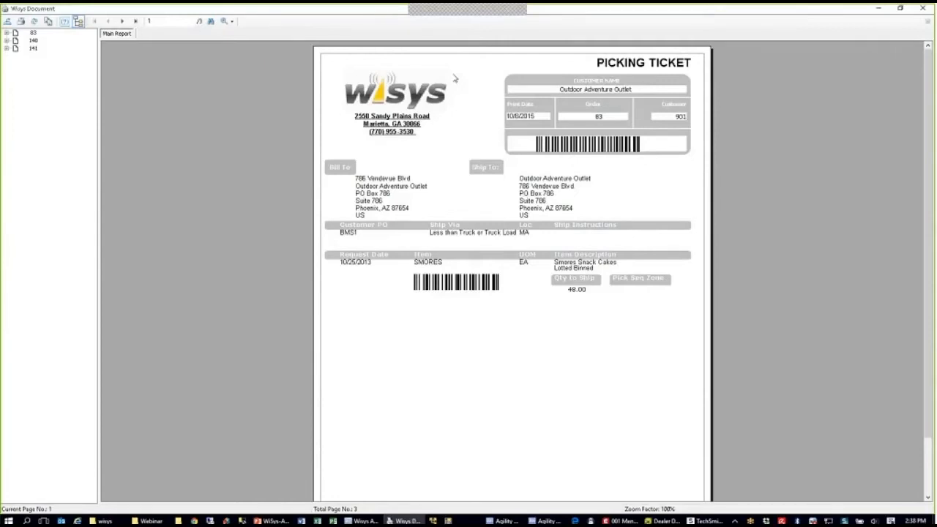
pyautogui.click(32, 33)
pyautogui.click(32, 41)
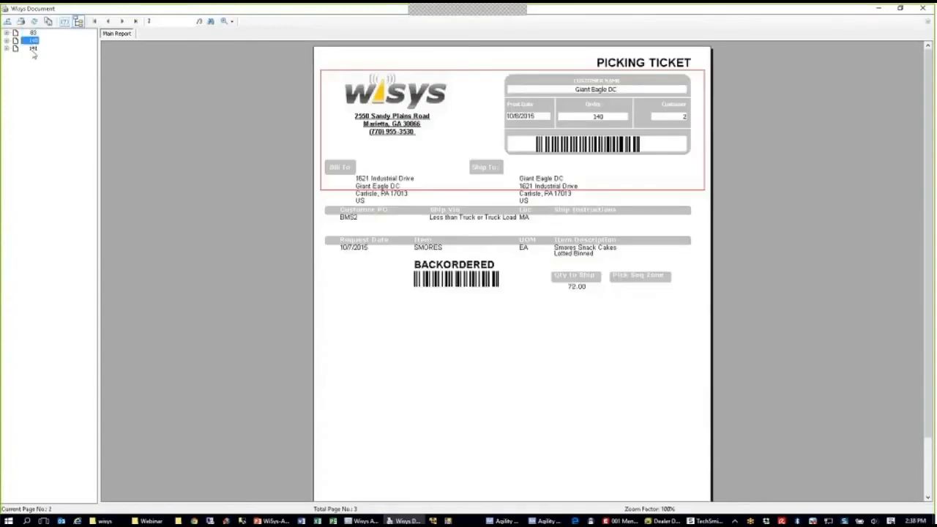
pyautogui.click(32, 48)
# - Print all the pick tickets, confirm that they printed correctly, and clear the Item No filter from the order grid
pyautogui.click(22, 20)
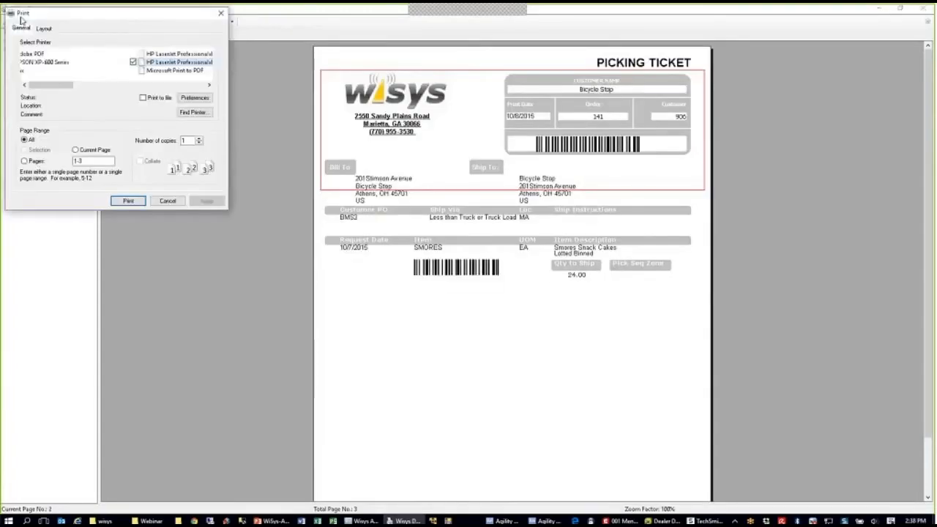
pyautogui.click(123, 202)
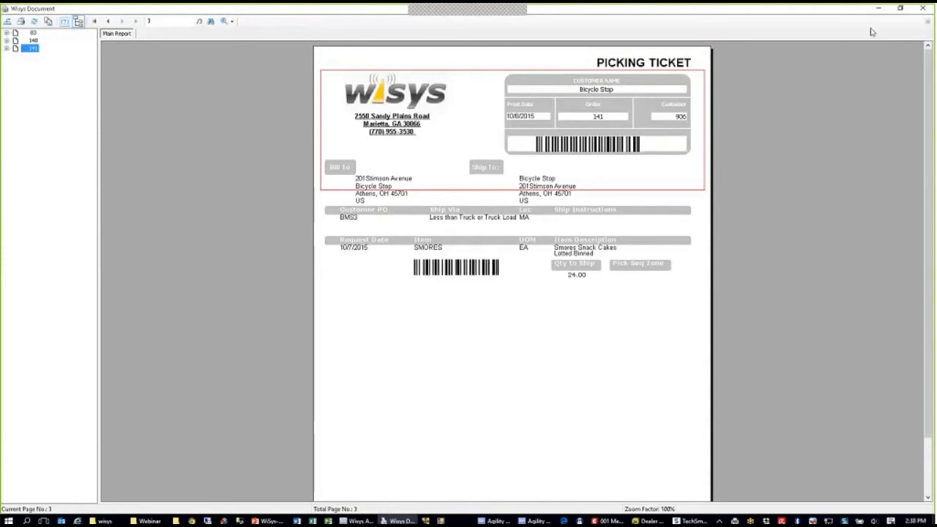
pyautogui.click(922, 8)
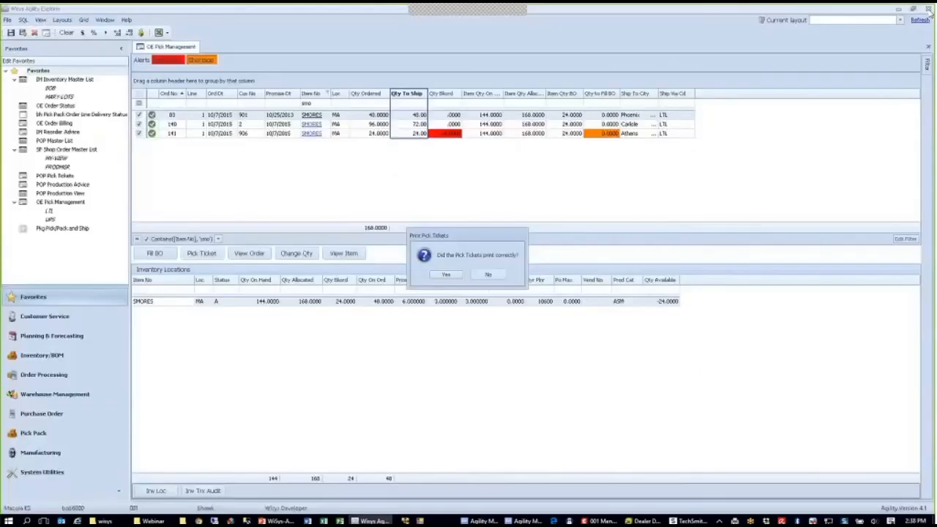
pyautogui.click(447, 275)
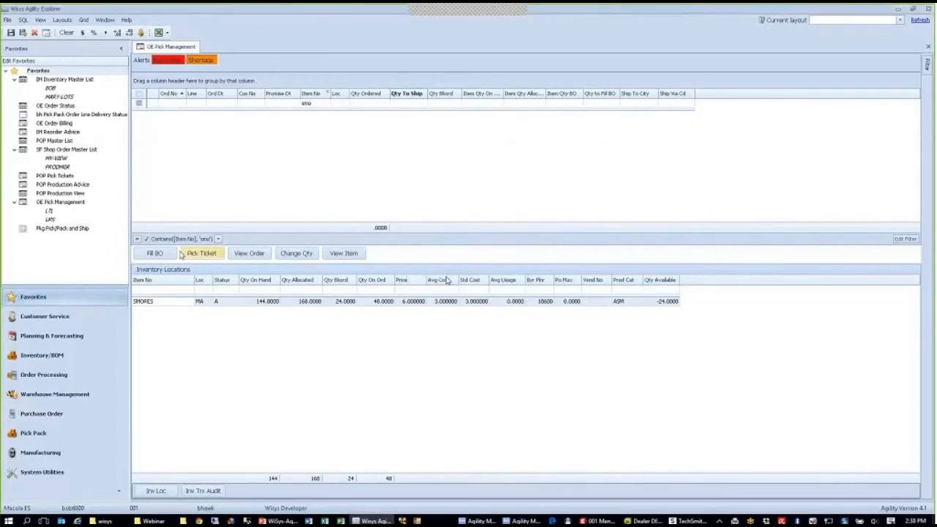
pyautogui.click(138, 241)
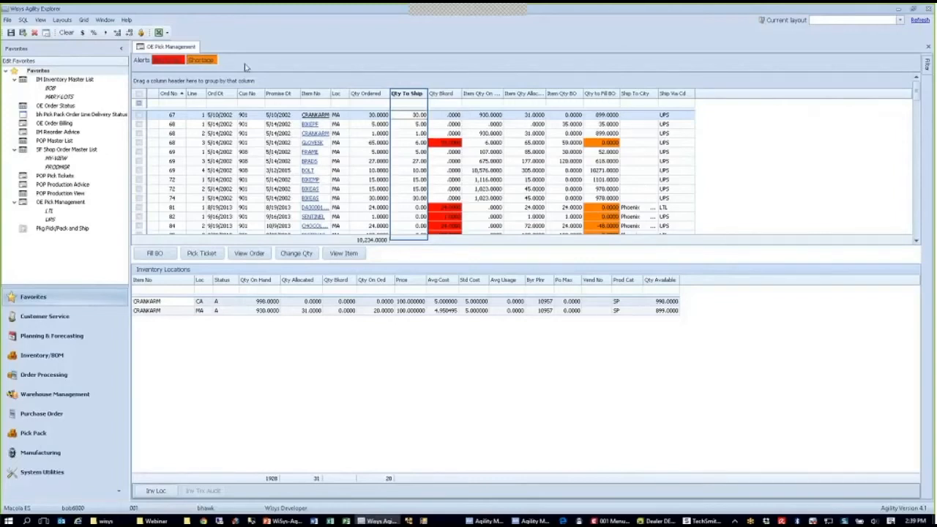
# - Open OE Order Status for the Pick Ticket Printed status only and select the 10/7/2015 Outdoor Adventure Outlet order
pyautogui.doubleClick(72, 108)
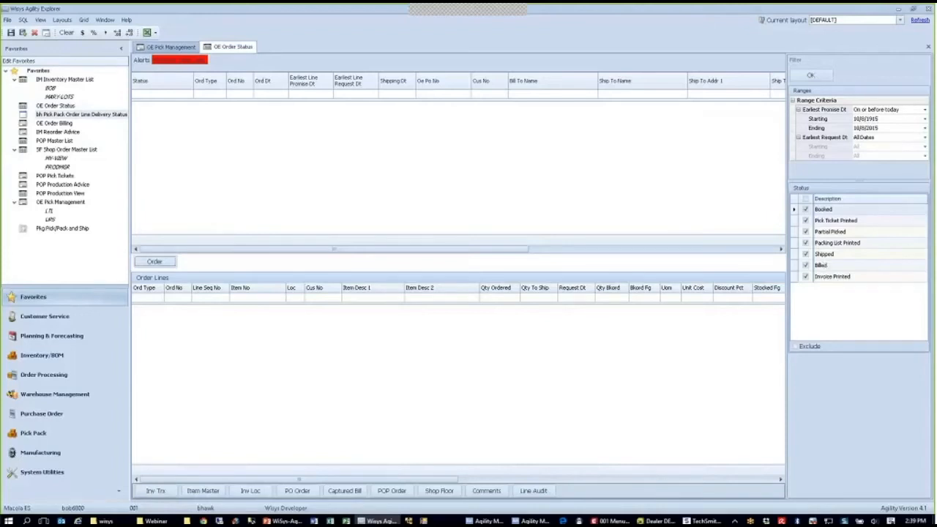
pyautogui.click(806, 200)
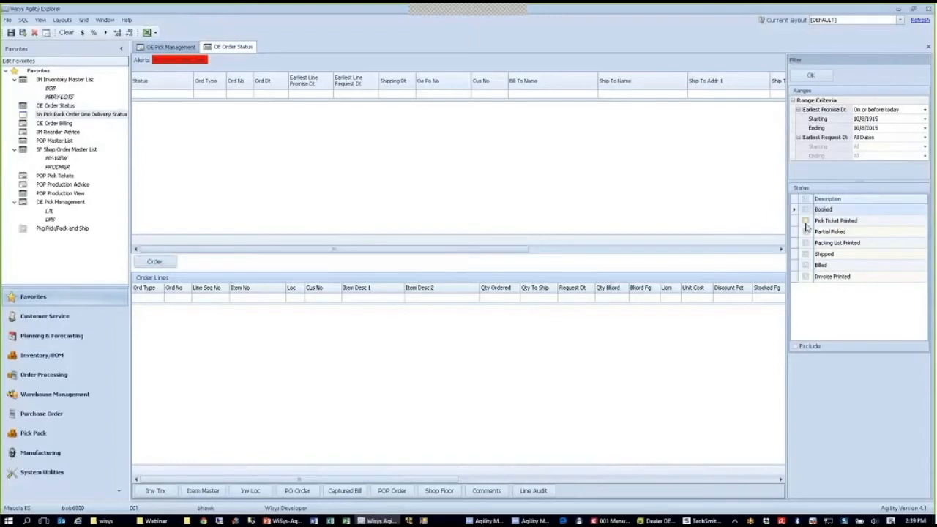
pyautogui.click(806, 220)
pyautogui.click(806, 222)
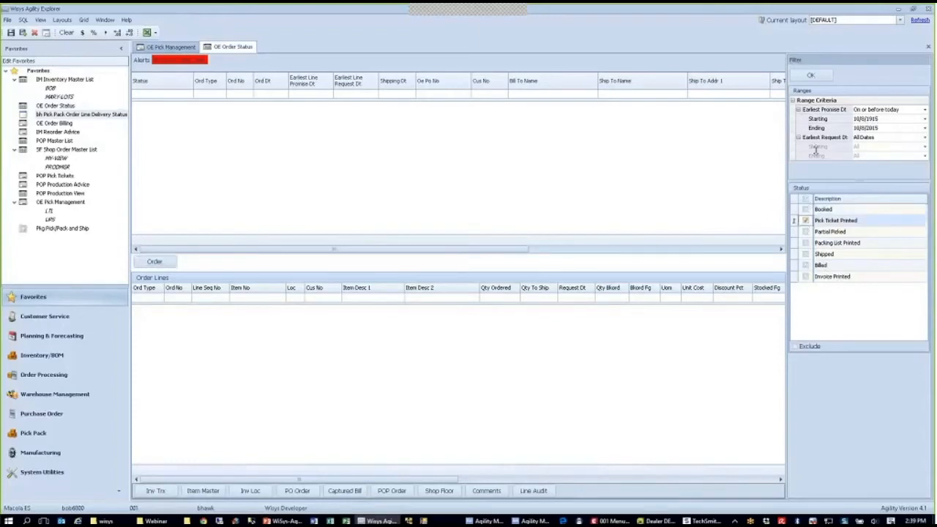
pyautogui.click(811, 76)
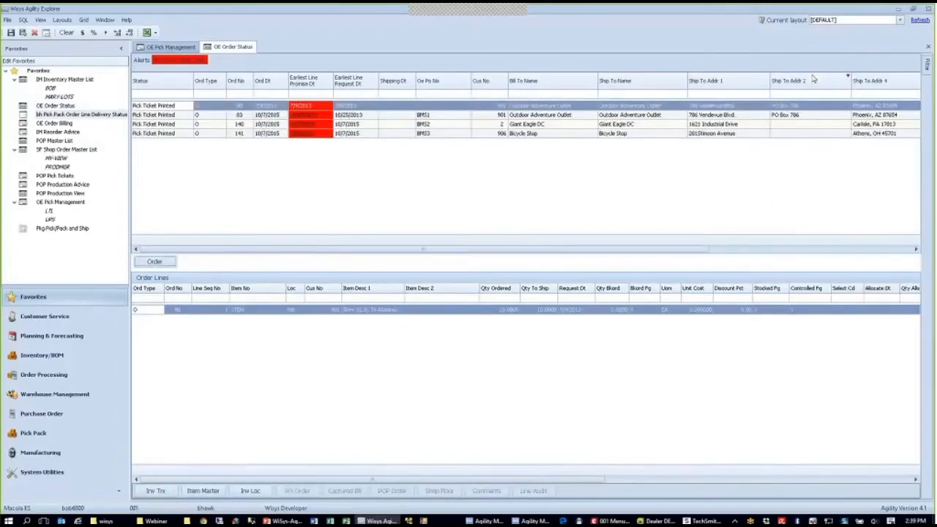
pyautogui.click(242, 115)
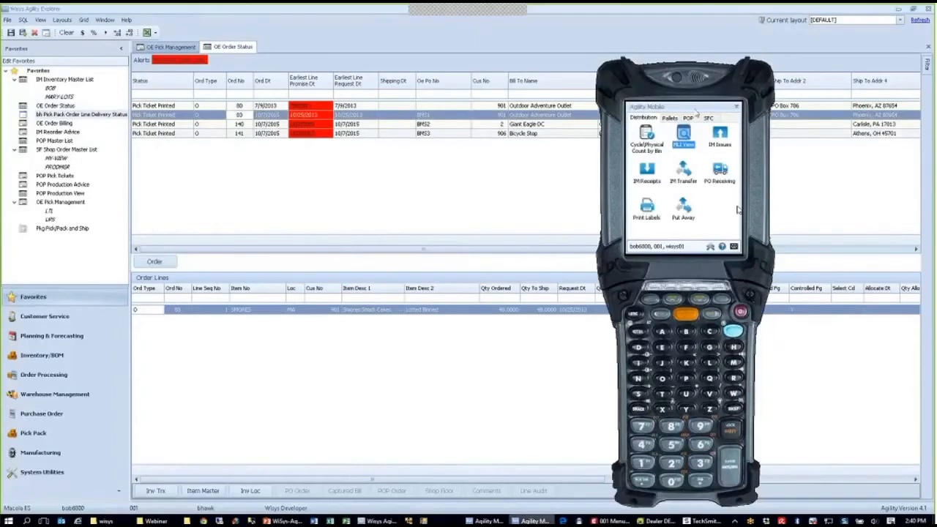
# - Switch to Agility Mobile and reposition the handheld window higher on the screen
pyautogui.moveTo(719, 171); pyautogui.dragTo(712, 110)
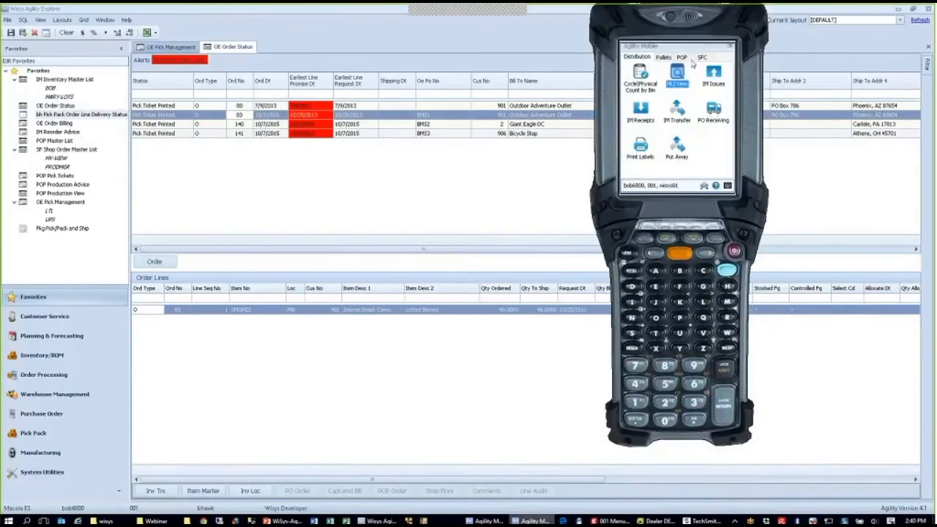
pyautogui.moveTo(693, 64); pyautogui.dragTo(692, 79)
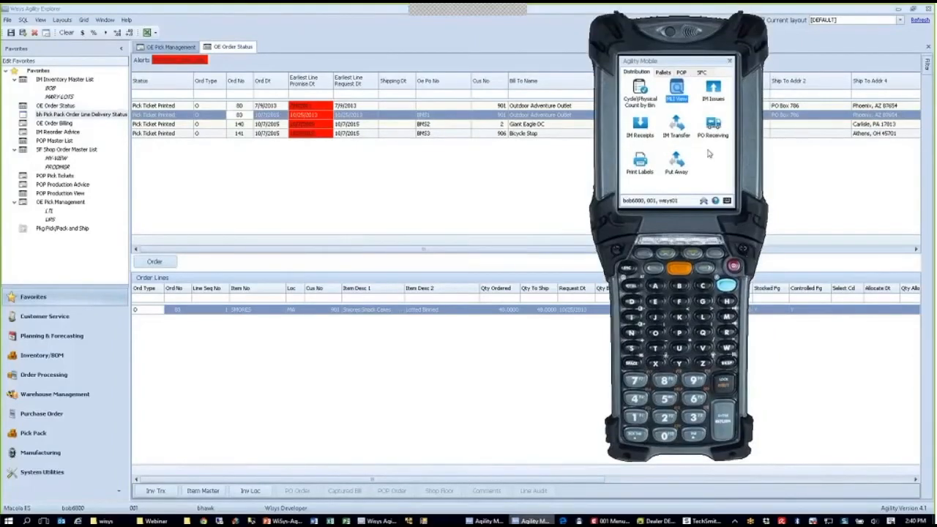
# - In Agility Explorer's user setup, enable the Shipping and Unship device options for the second listed user and save the changes
pyautogui.click(7, 19)
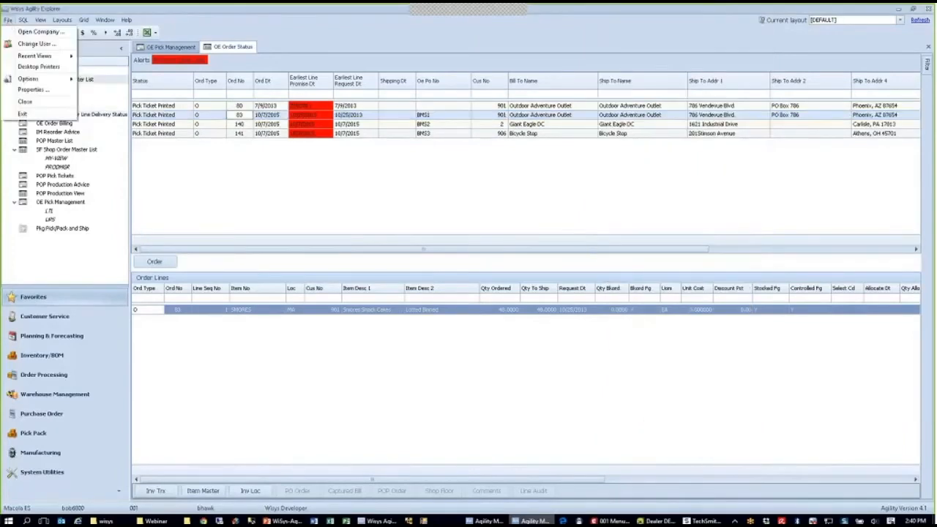
pyautogui.moveTo(28, 79)
pyautogui.click(103, 92)
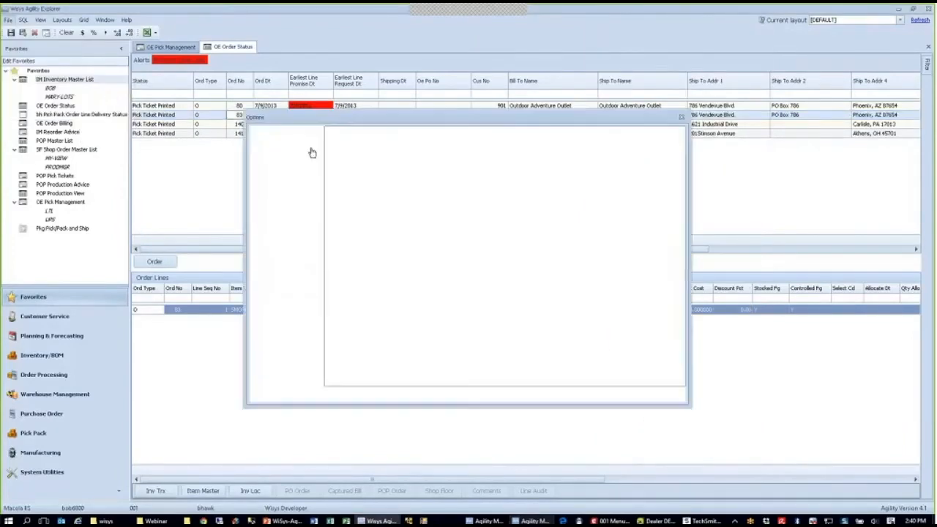
pyautogui.click(346, 192)
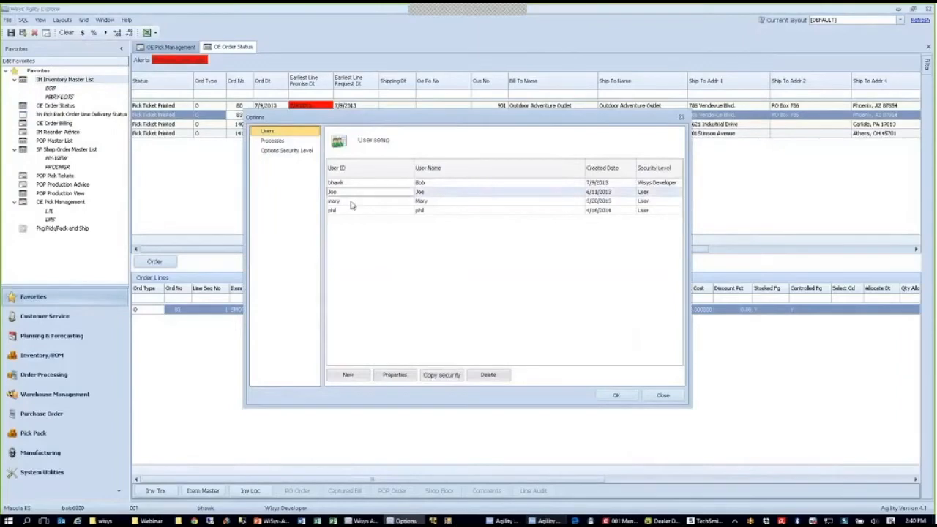
pyautogui.click(395, 375)
pyautogui.click(505, 181)
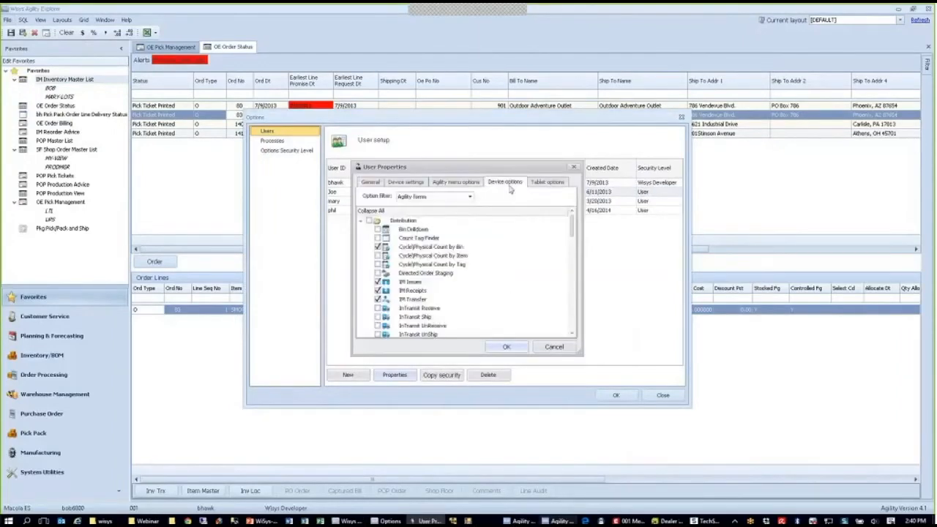
pyautogui.scroll(-10, 510, 268)
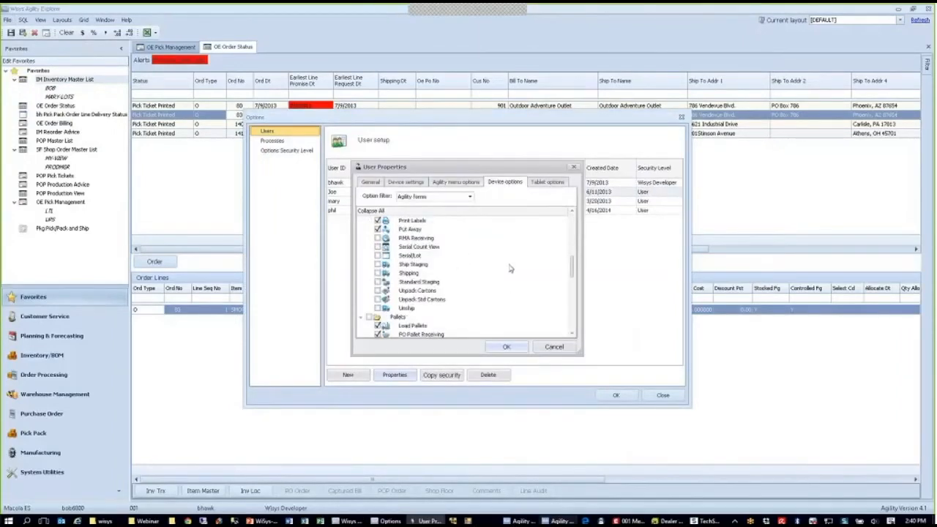
pyautogui.click(378, 273)
pyautogui.click(378, 309)
pyautogui.click(496, 348)
pyautogui.click(616, 396)
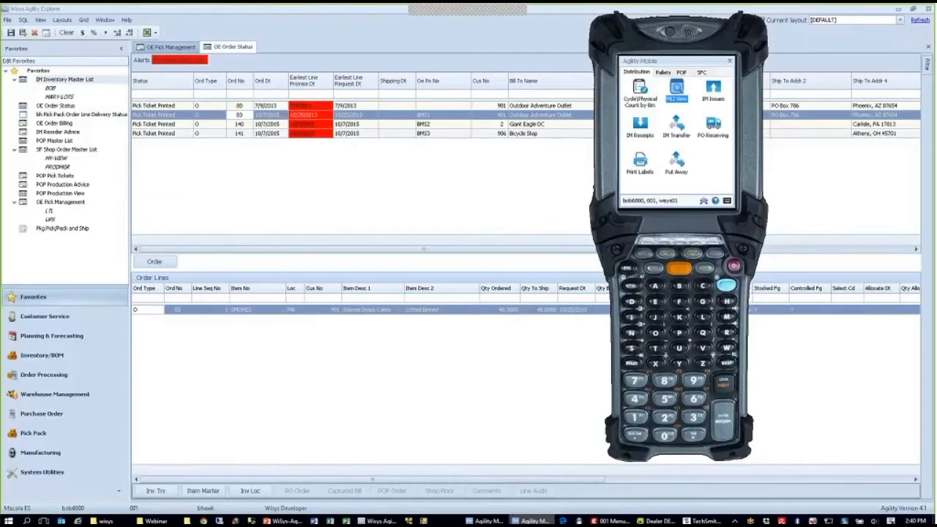
# - Log out of Agility Mobile and log back in to company 001 ES Demo Co
pyautogui.click(704, 200)
pyautogui.click(712, 164)
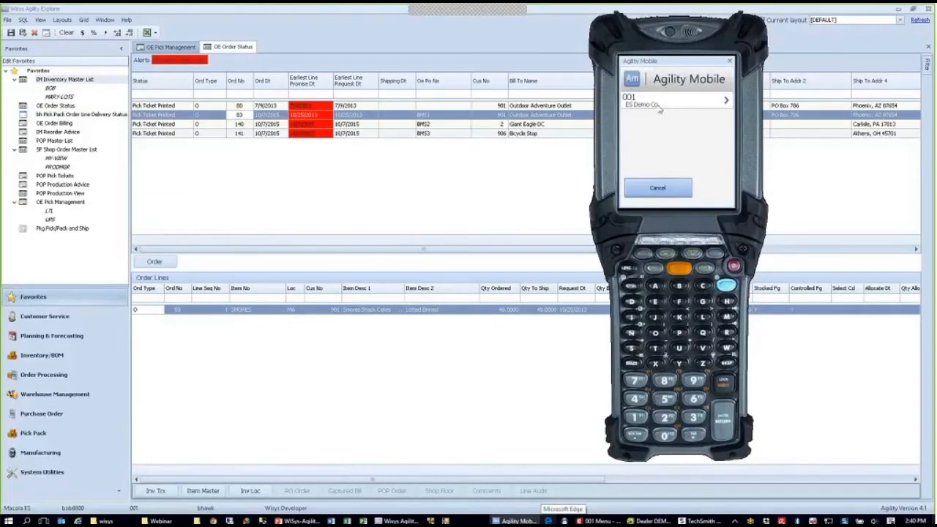
pyautogui.click(659, 107)
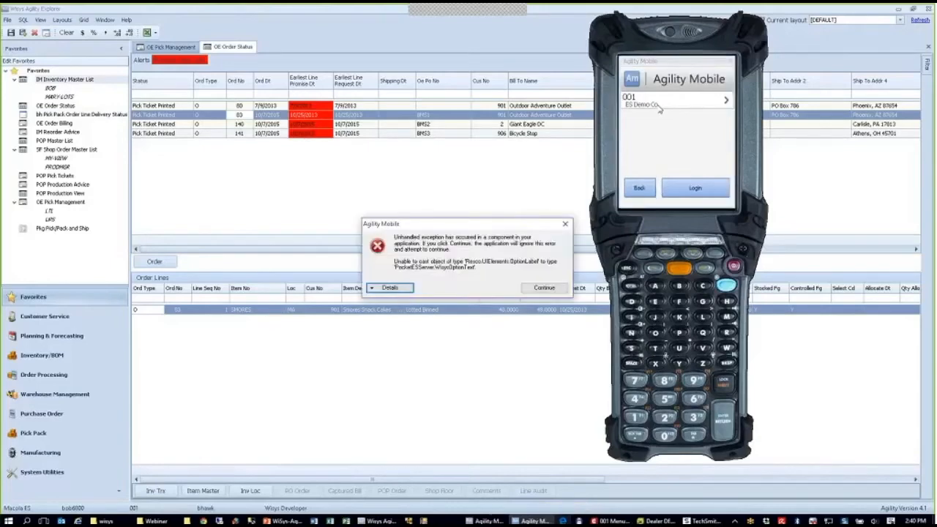
pyautogui.click(545, 287)
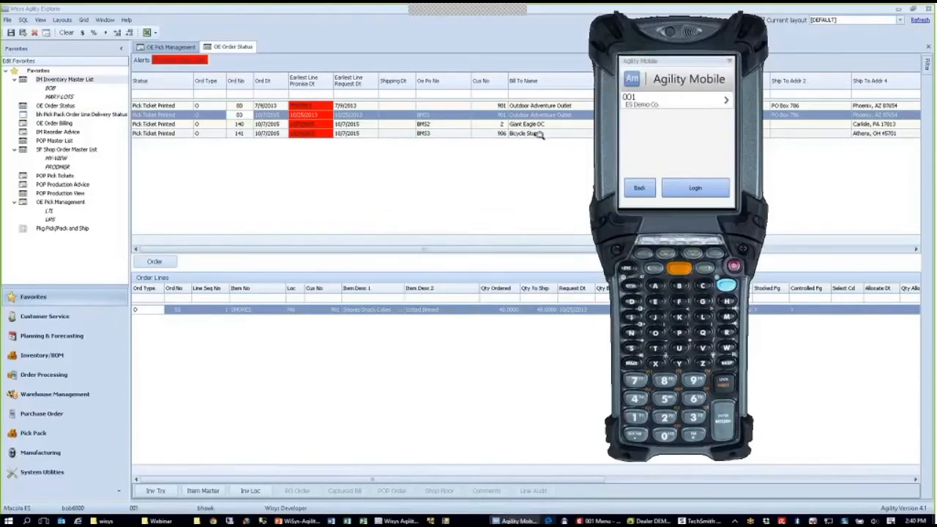
pyautogui.click(695, 187)
pyautogui.click(647, 107)
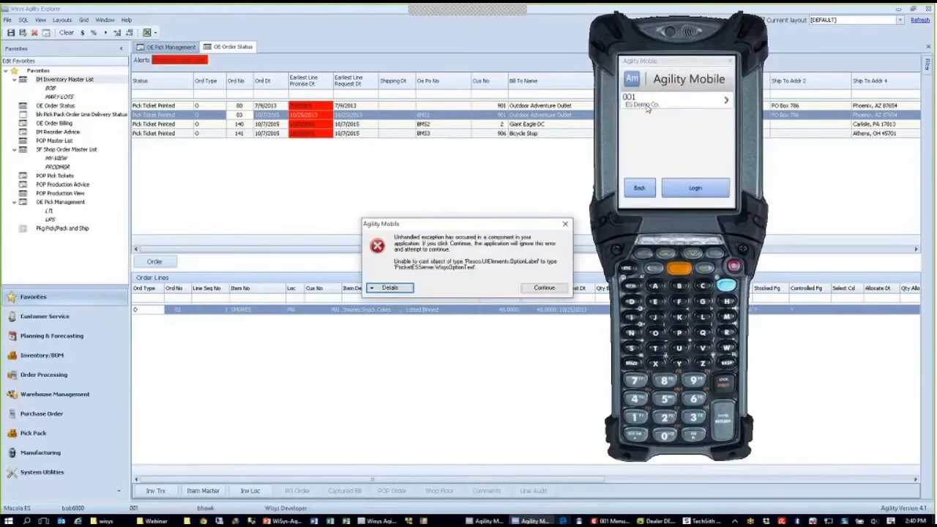
pyautogui.press('Return')
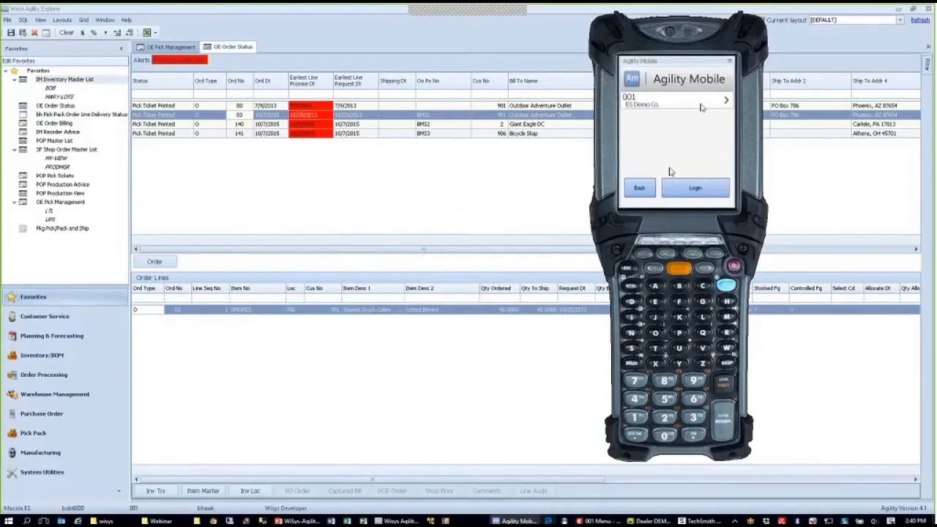
pyautogui.click(701, 107)
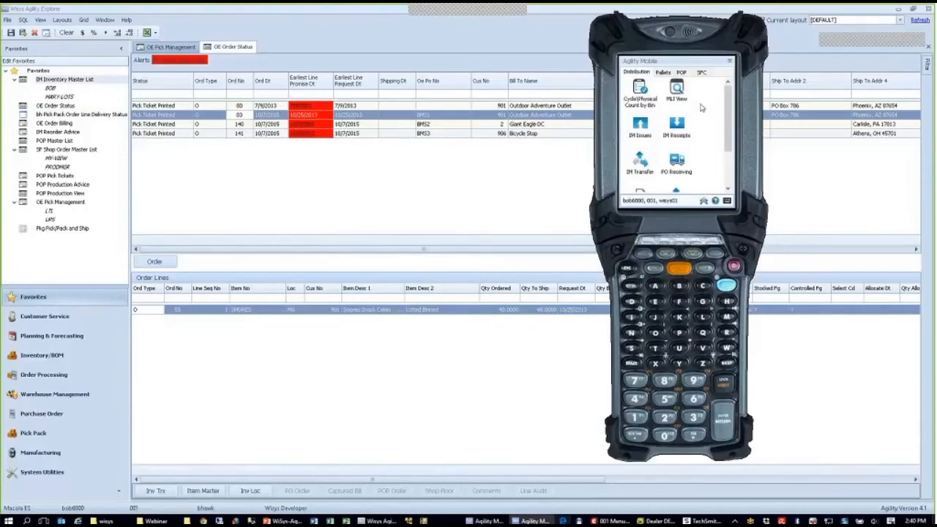
# - Open the Shipping form from the handheld's Distribution functions
pyautogui.moveTo(725, 121); pyautogui.dragTo(725, 156)
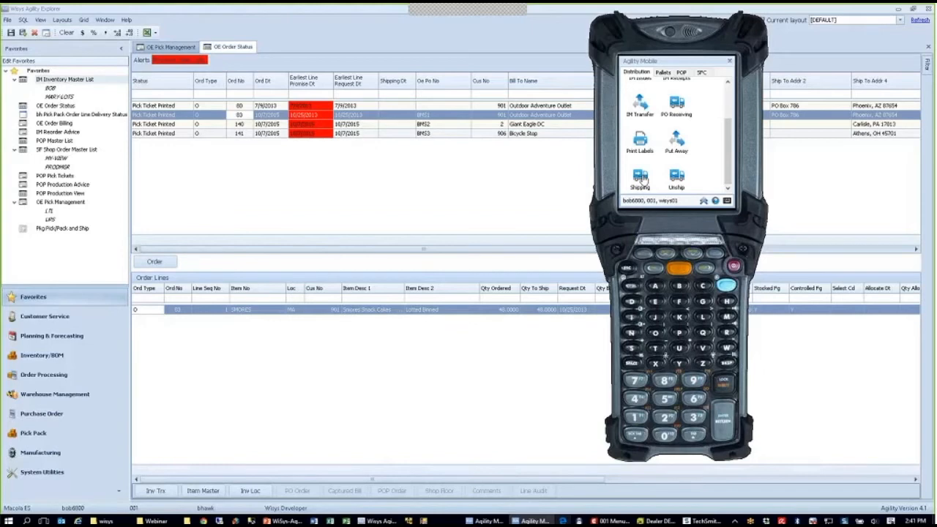
pyautogui.click(640, 178)
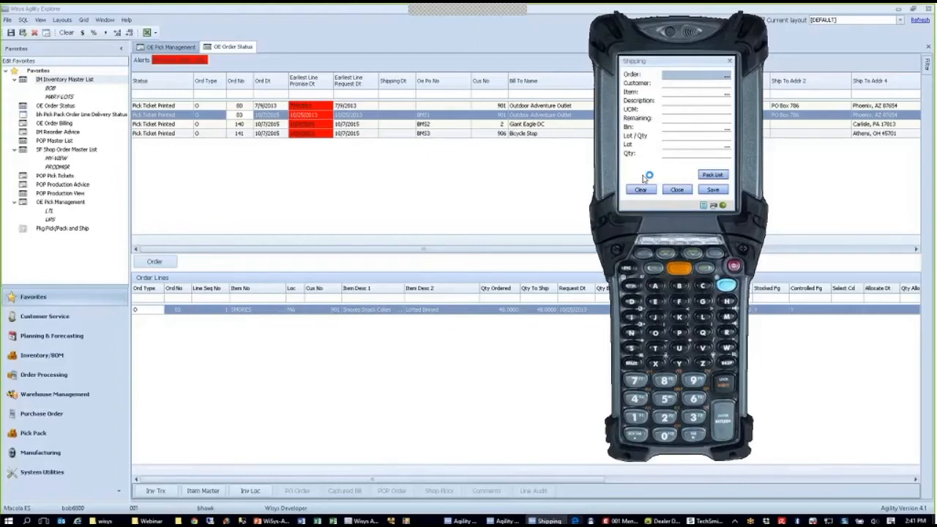
pyautogui.write('83')
pyautogui.press('Return')
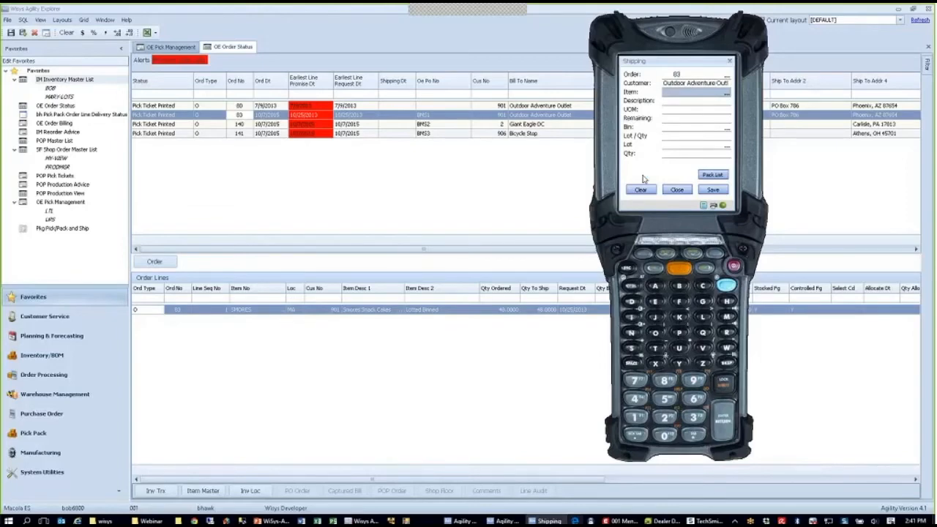
pyautogui.write('SMORES')
pyautogui.press('Return')
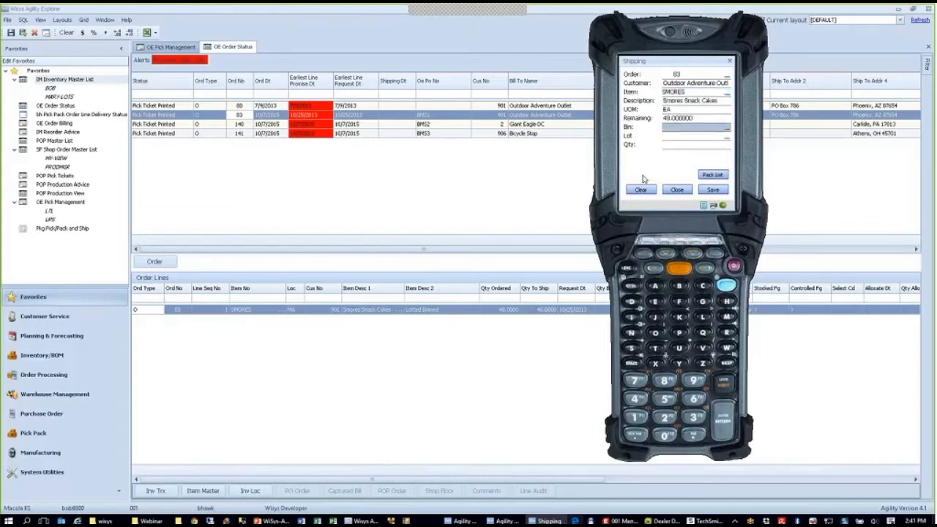
pyautogui.press('Return')
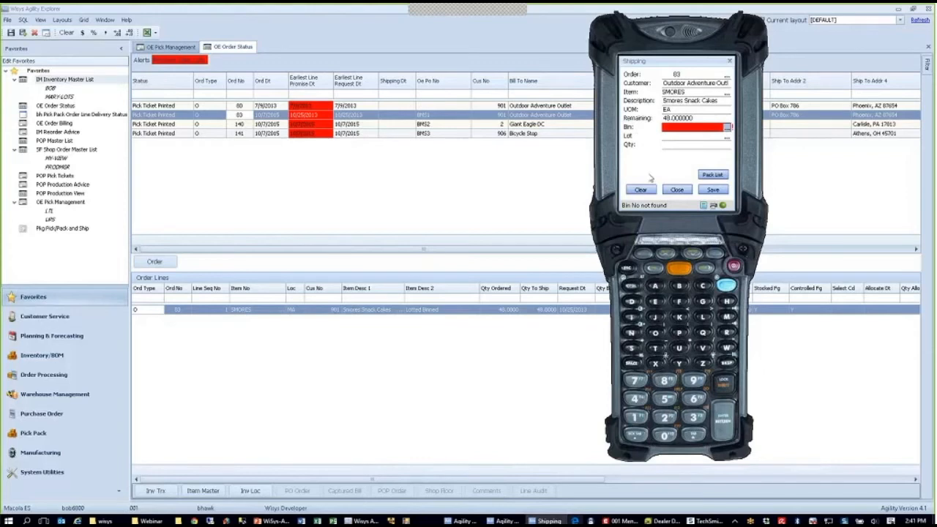
pyautogui.write('A100')
pyautogui.press('Return')
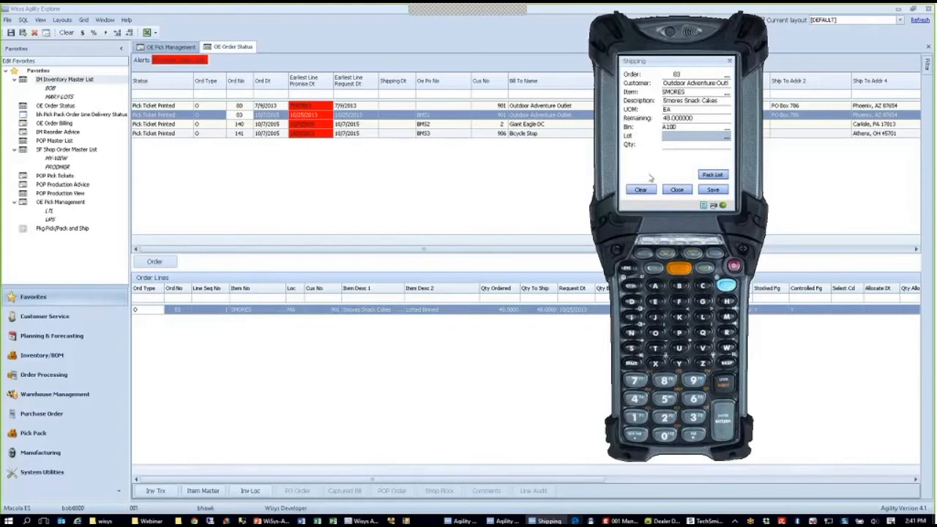
pyautogui.write('20140710-000002')
pyautogui.press('Return')
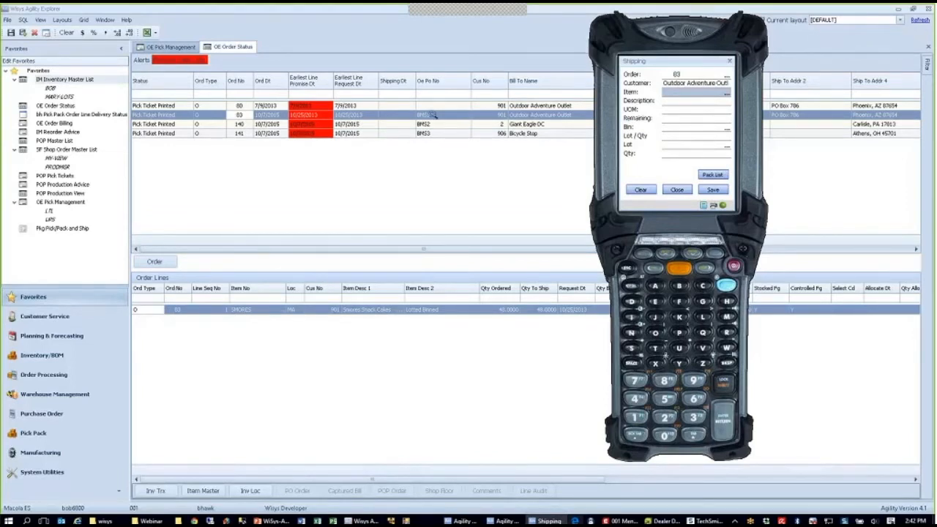
# - Refresh the order status list, check the remaining SMORES quantity on Outdoor Adventure Outlet's order in Shipping, and close the form
pyautogui.click(920, 21)
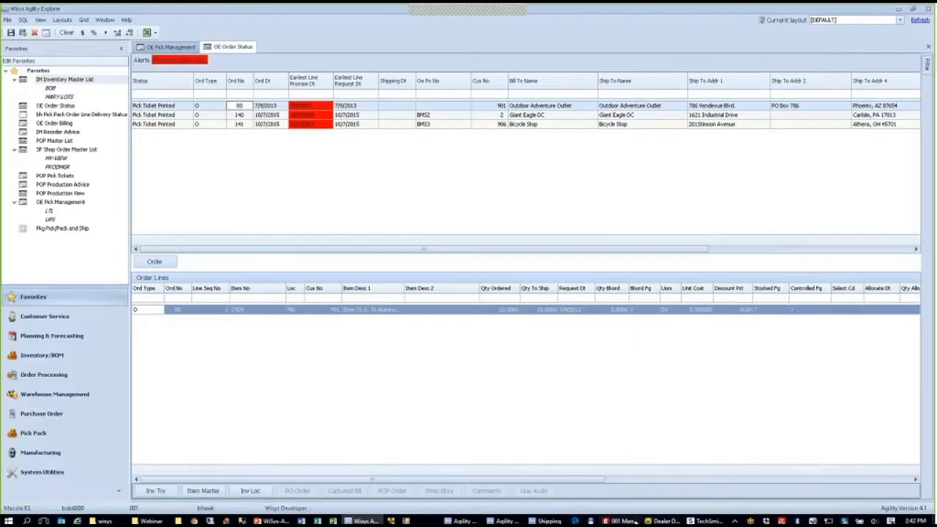
pyautogui.click(549, 522)
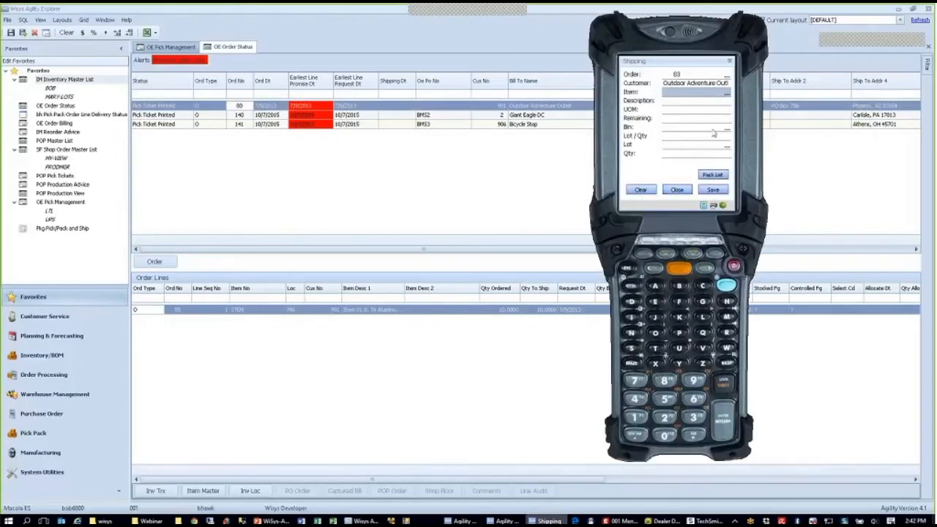
pyautogui.write('83')
pyautogui.press('Return')
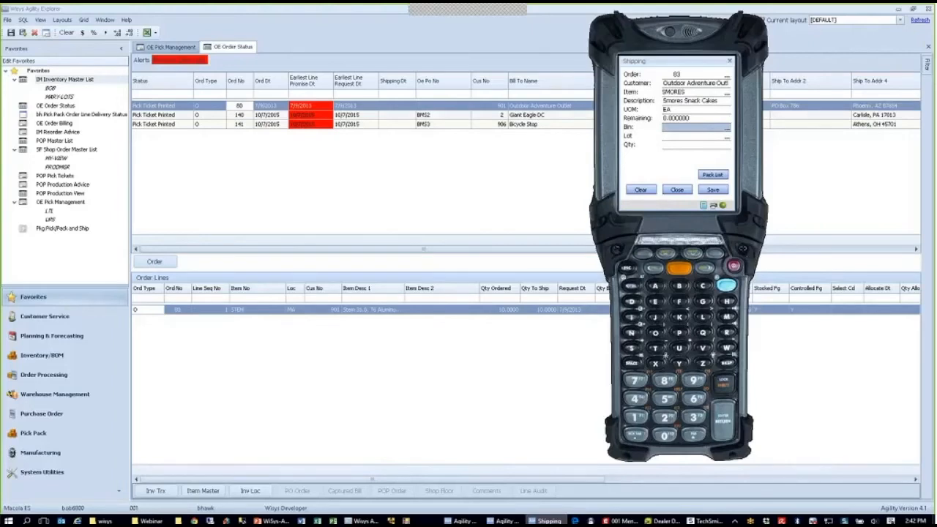
pyautogui.click(676, 190)
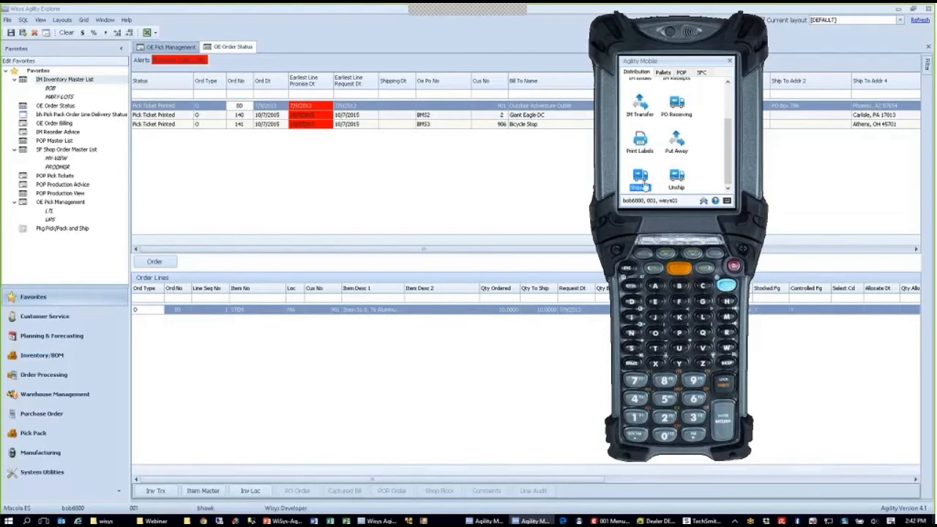
pyautogui.click(641, 178)
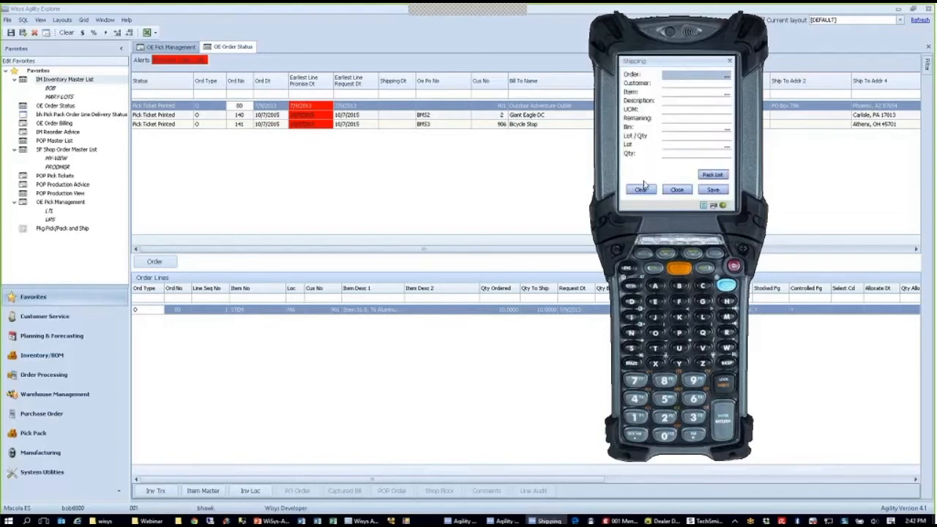
pyautogui.write('140')
pyautogui.press('Return')
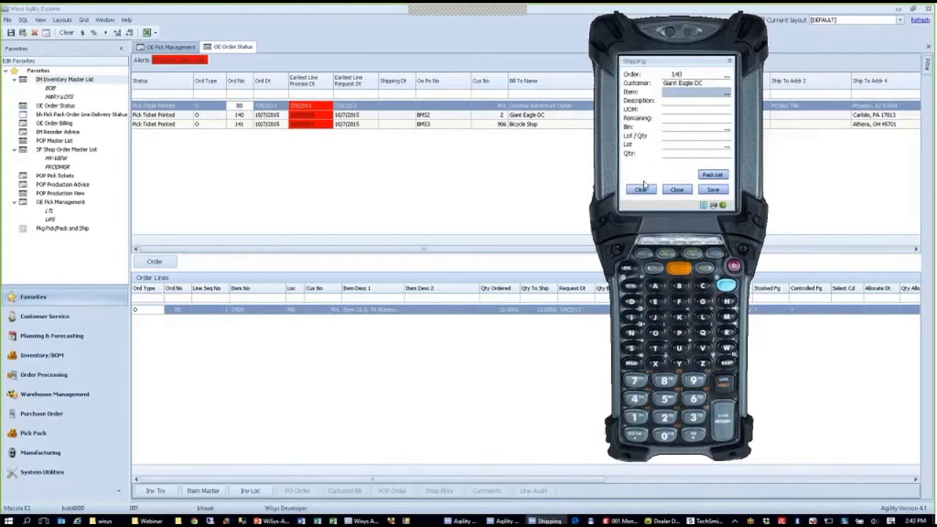
pyautogui.write('SMORES')
pyautogui.press('Return')
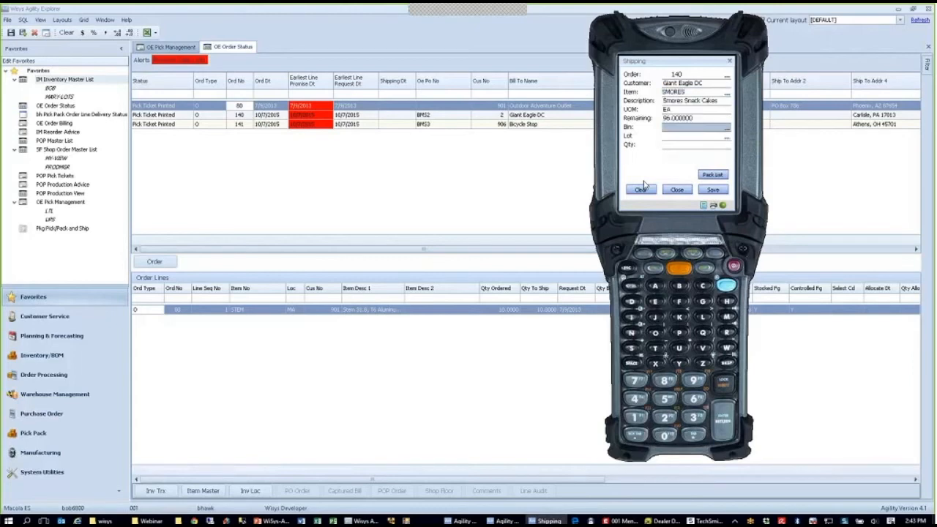
pyautogui.write('A100')
pyautogui.press('Return')
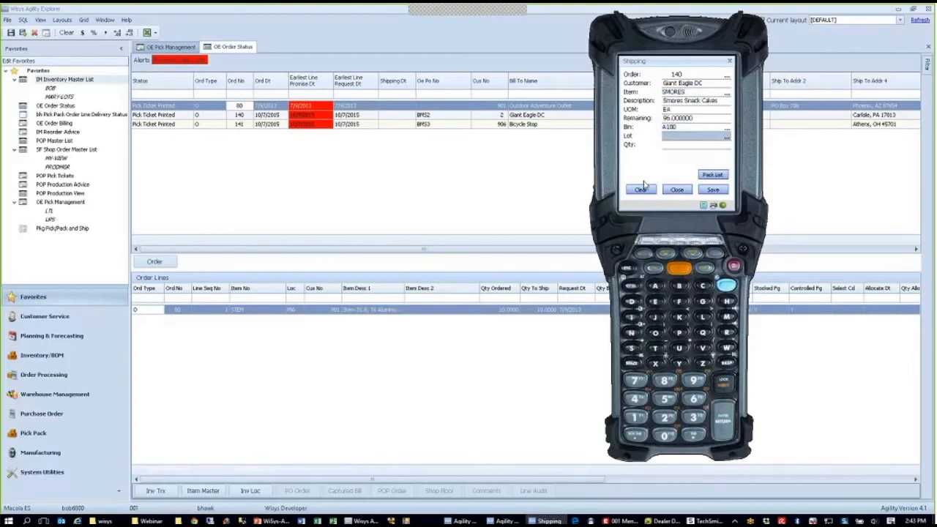
pyautogui.write('20140710-000002')
pyautogui.press('Return')
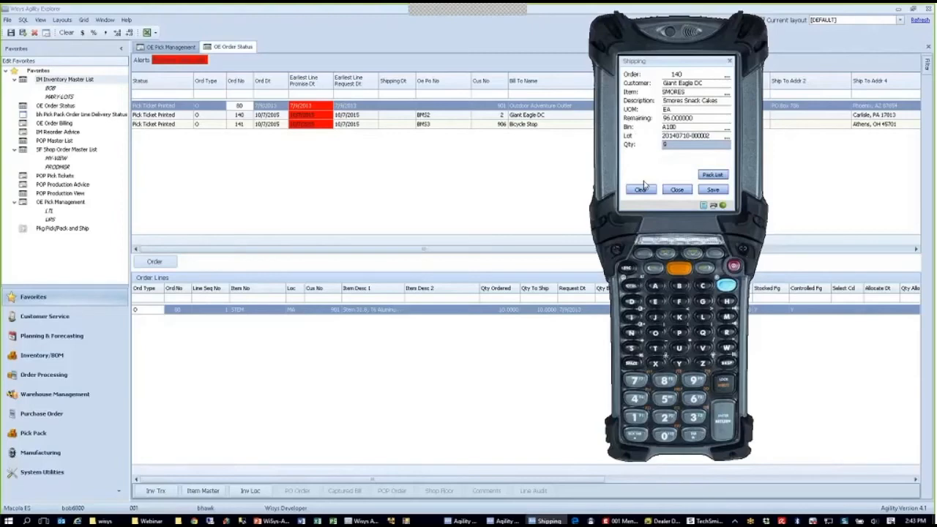
pyautogui.click(642, 189)
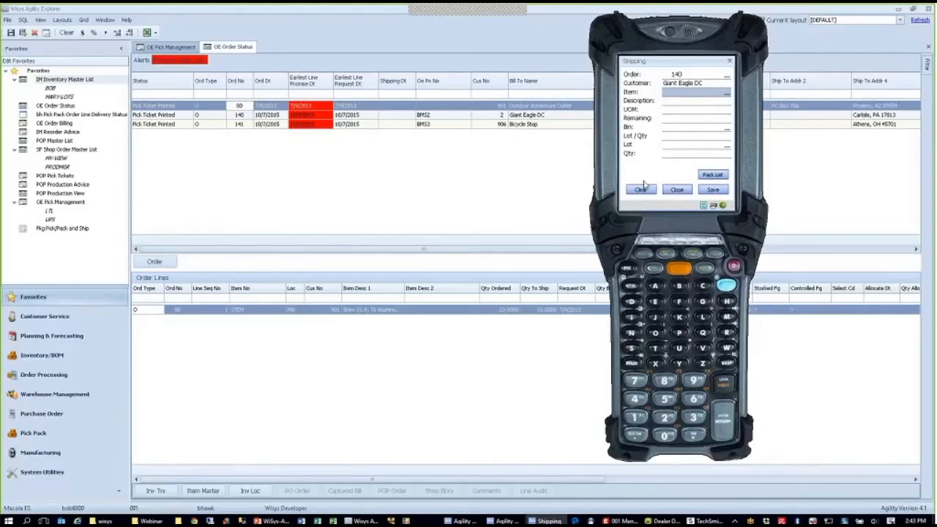
pyautogui.click(640, 189)
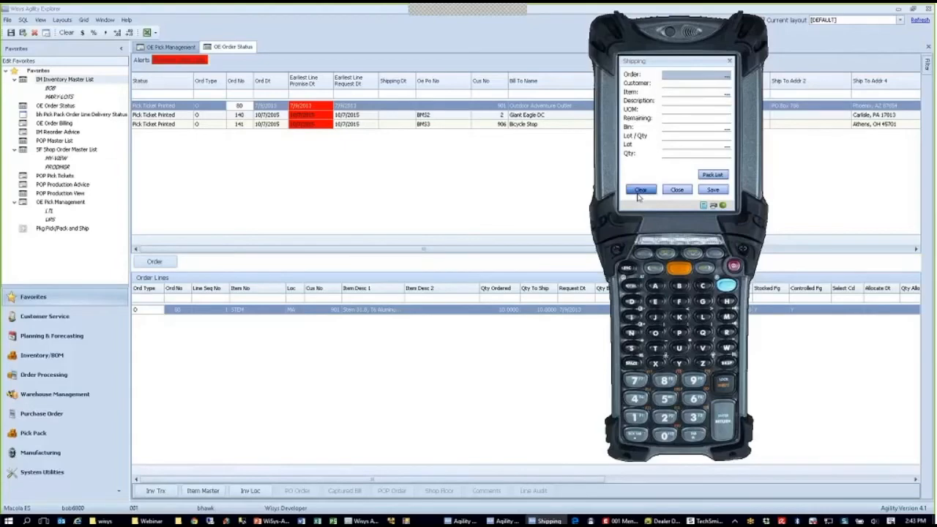
pyautogui.write('141')
pyautogui.press('Return')
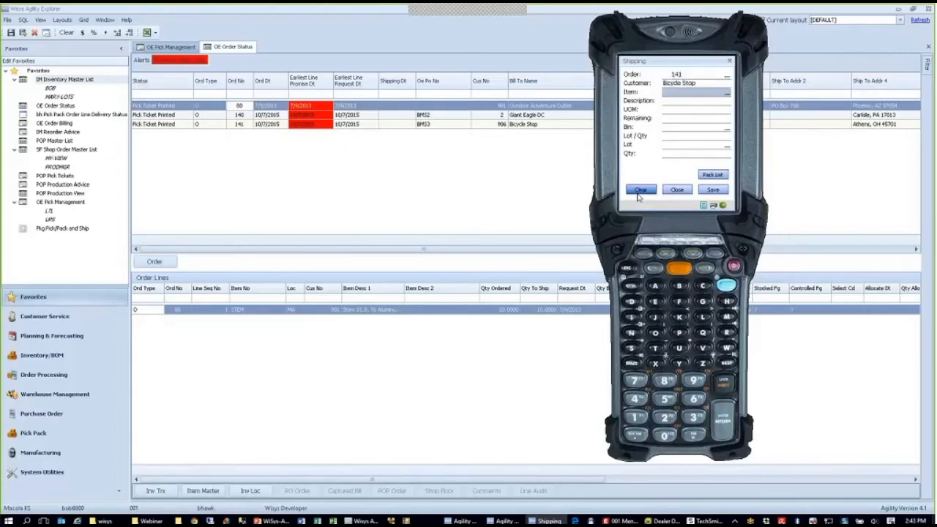
pyautogui.write('SMORES')
pyautogui.press('Return')
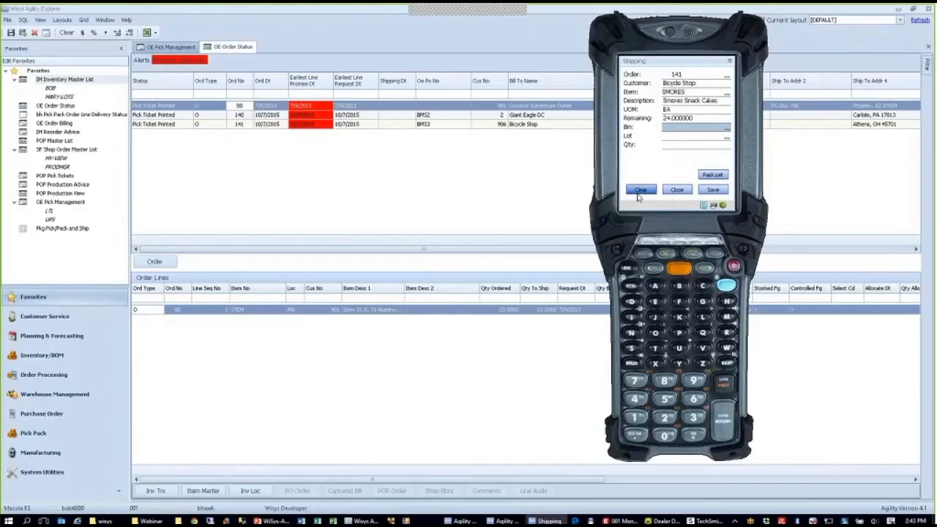
pyautogui.write('A100')
pyautogui.press('Return')
pyautogui.write('20140710-000002')
pyautogui.press('Return')
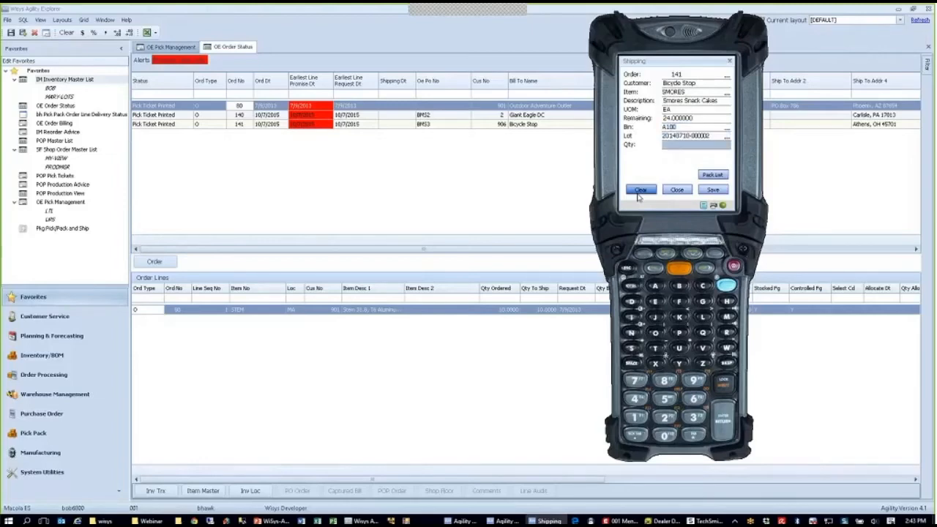
pyautogui.click(639, 191)
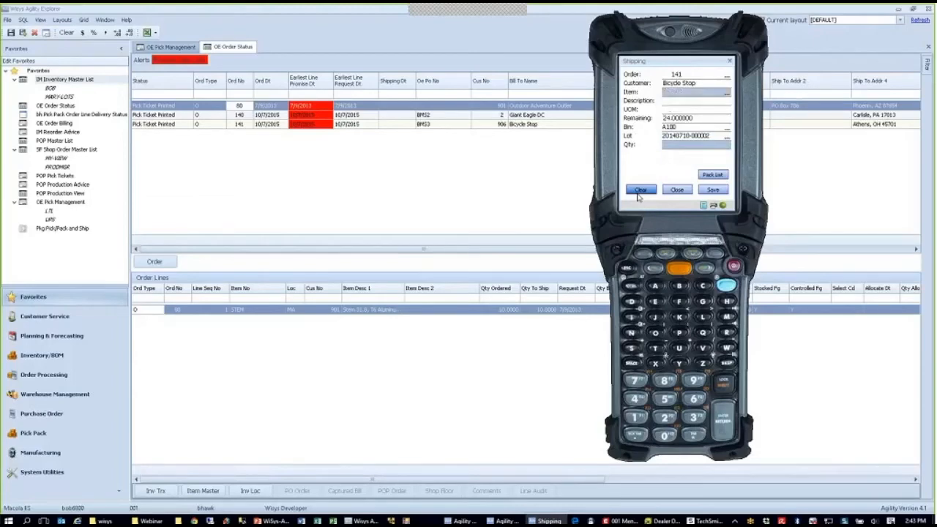
# - Switch to Agility Explorer and reload OE Order Status with all order statuses included in the filter
pyautogui.click(328, 178)
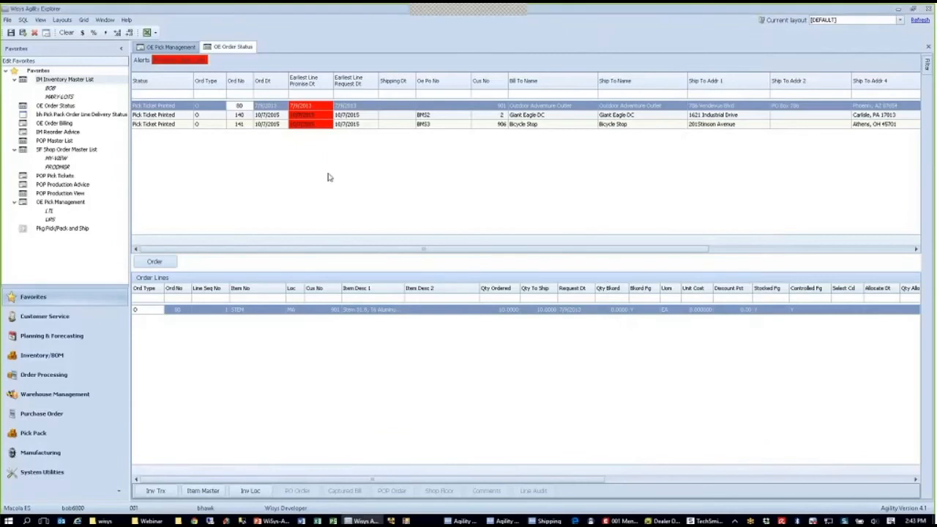
pyautogui.click(927, 65)
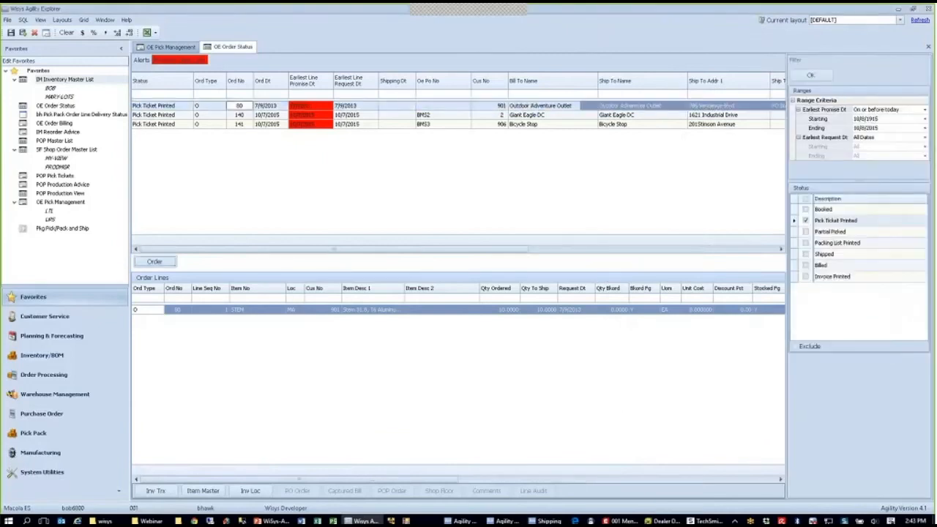
pyautogui.click(806, 221)
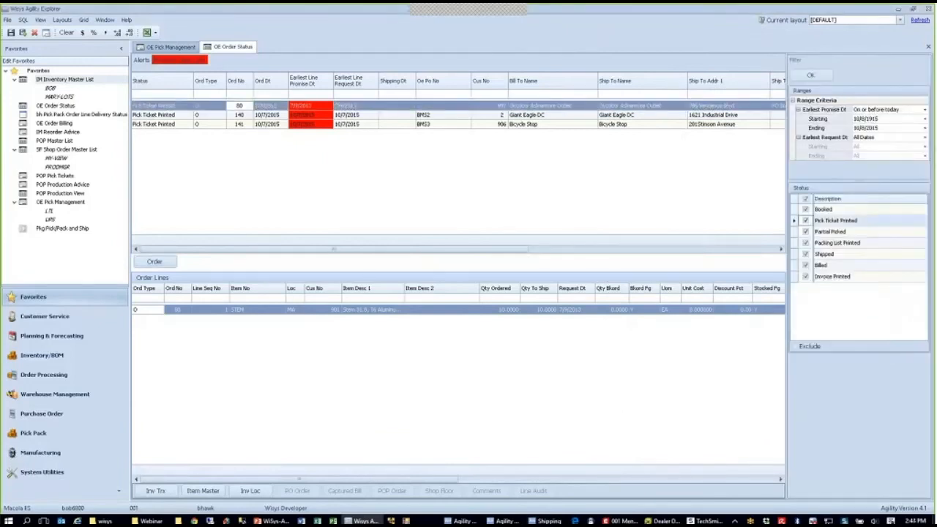
pyautogui.click(810, 75)
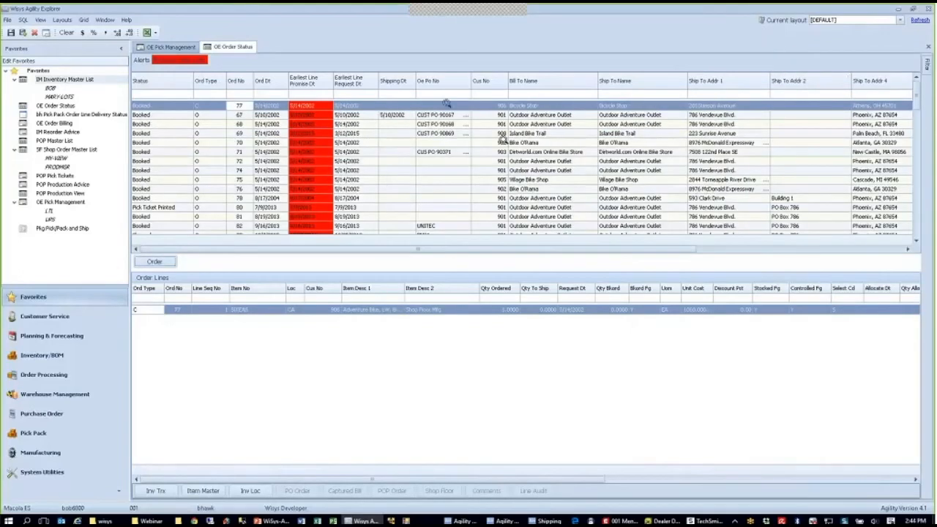
# - Filter the orders to PO numbers containing "bms" and view the order lines for Giant Eagle DC
pyautogui.click(427, 95)
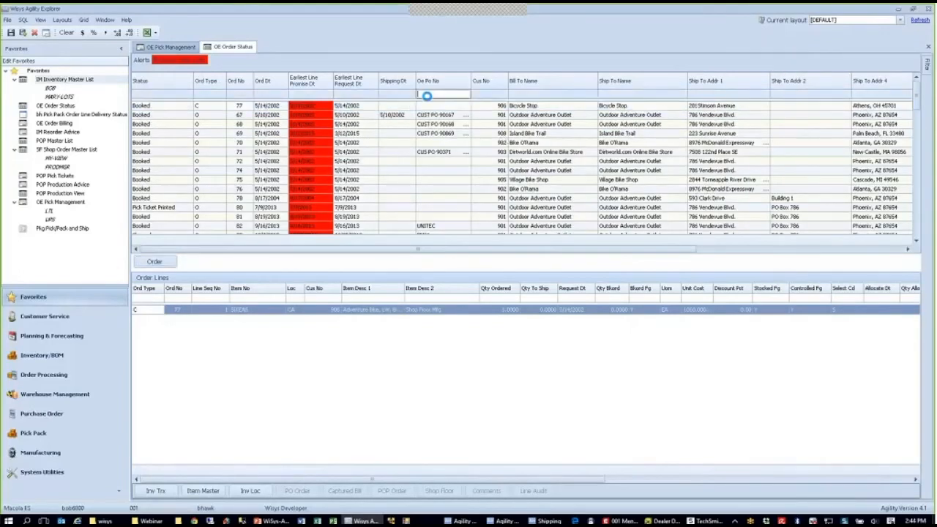
pyautogui.write('bm')
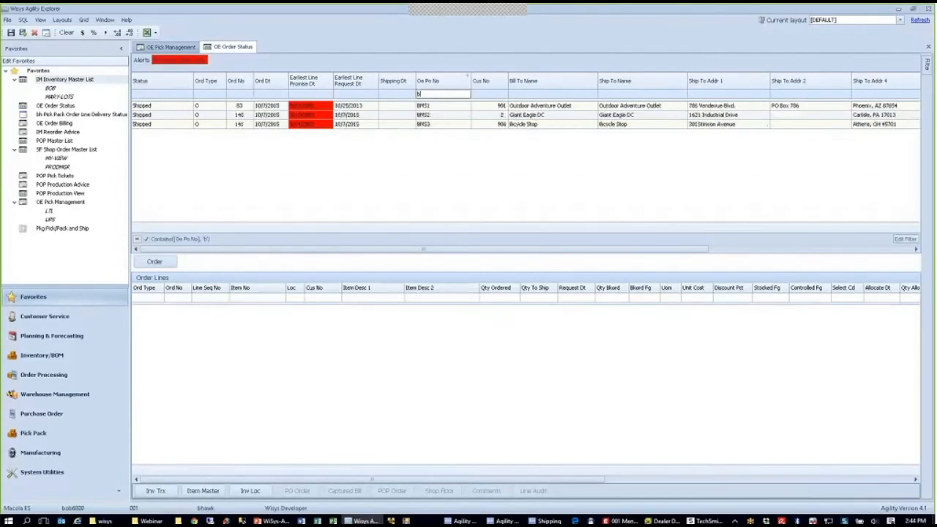
pyautogui.write('ms')
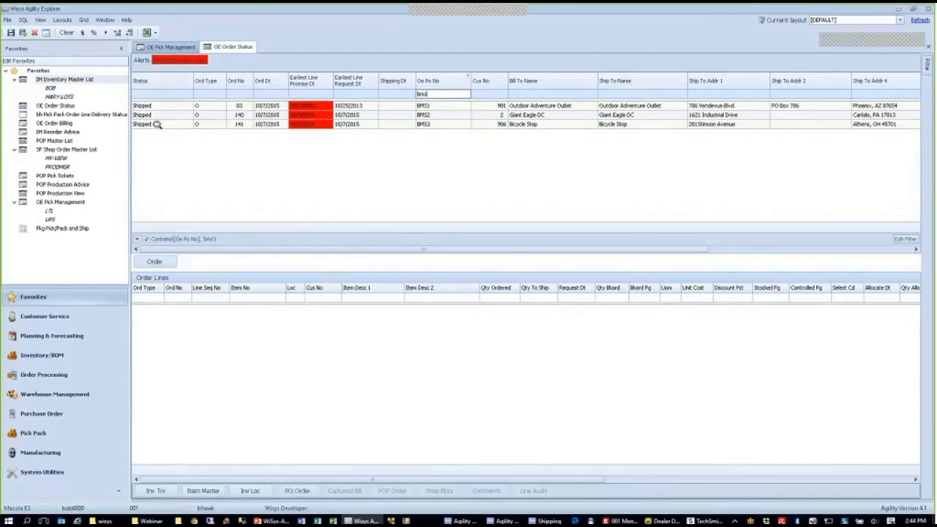
pyautogui.press('Return')
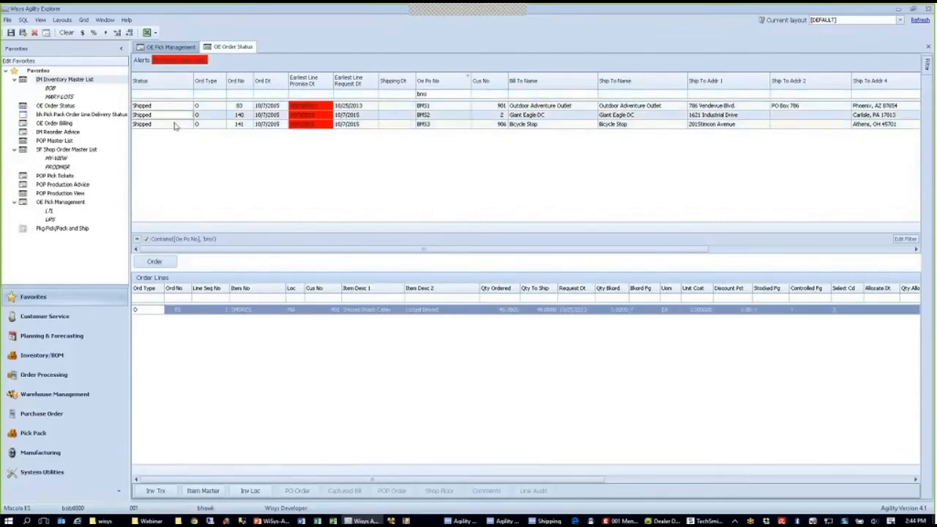
pyautogui.press('Down')
# - Switch to Agility Mobile and print Bicycle Stop's pack list to 1.oxps on the desktop, replacing the existing file
pyautogui.click(549, 520)
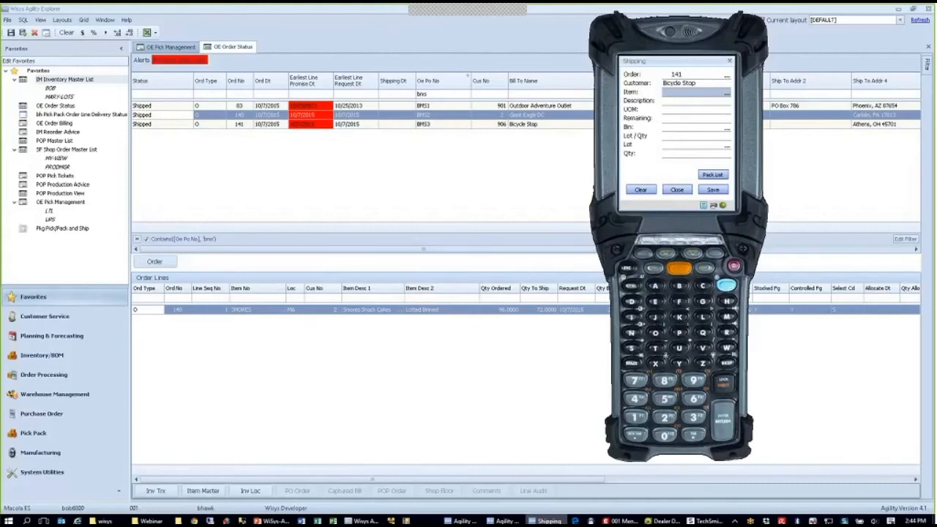
pyautogui.click(713, 176)
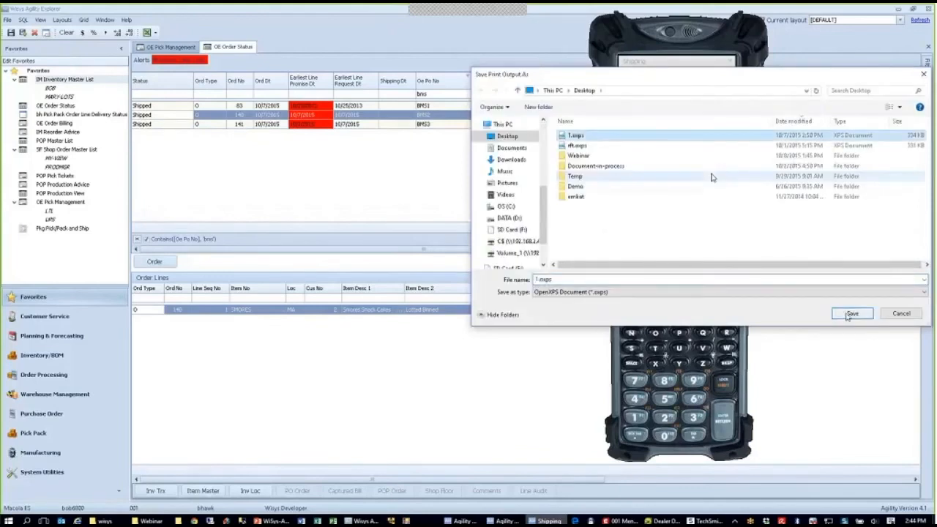
pyautogui.doubleClick(576, 135)
pyautogui.click(497, 267)
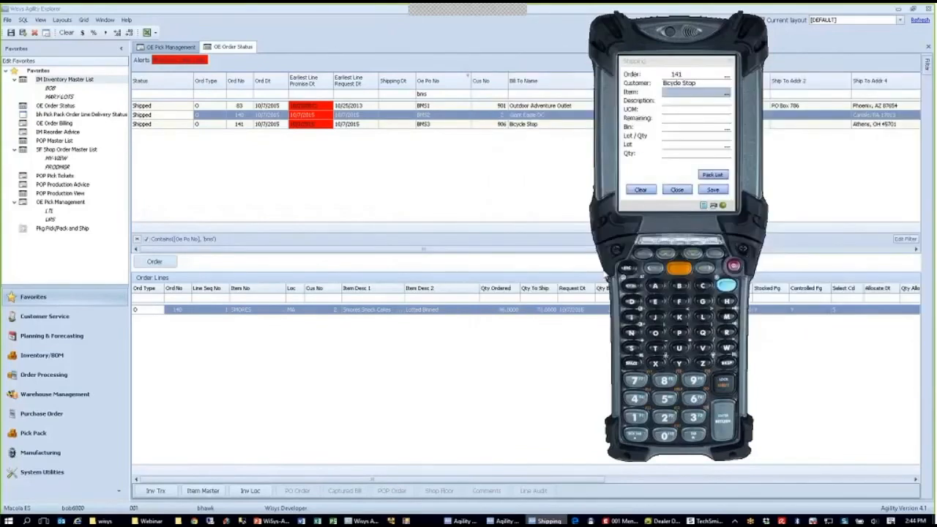
# - Review the packing list in 1.oxps from the desktop, close it, and exit the handheld's Shipping form
pyautogui.press('super+d')
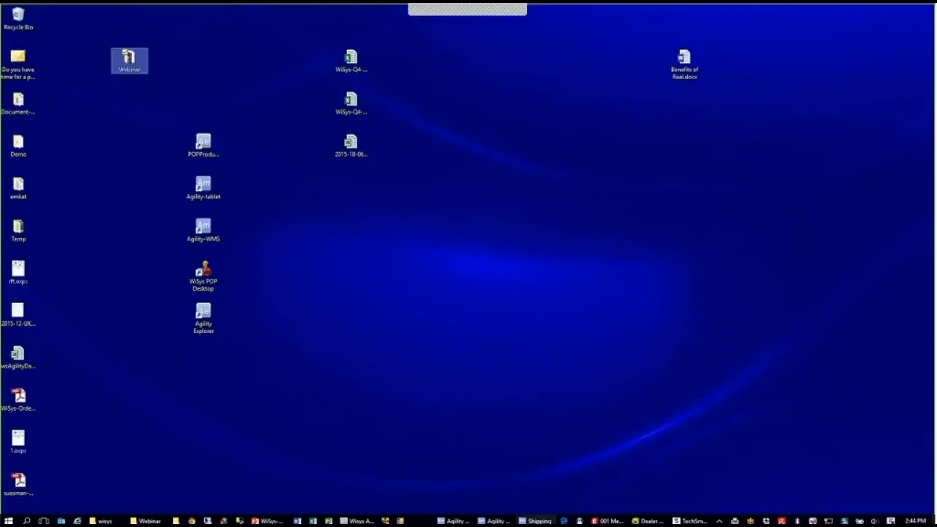
pyautogui.doubleClick(19, 439)
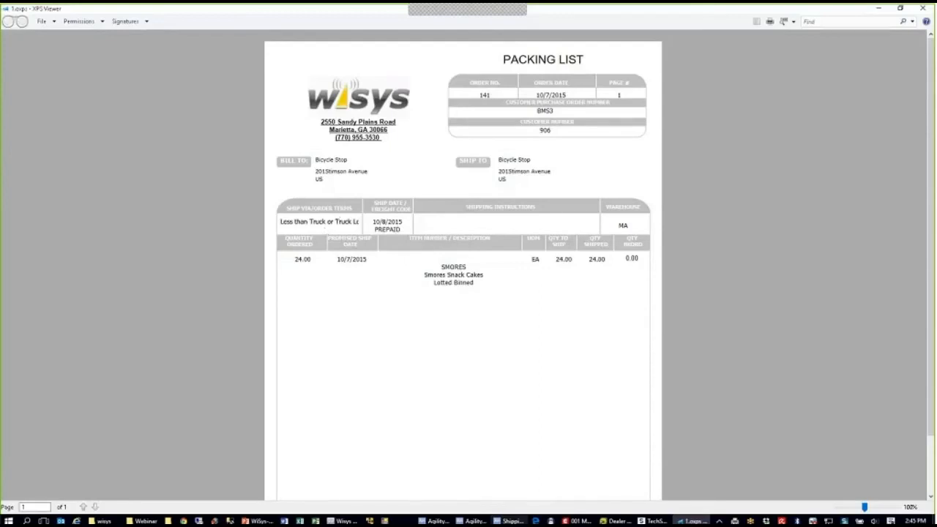
pyautogui.click(926, 12)
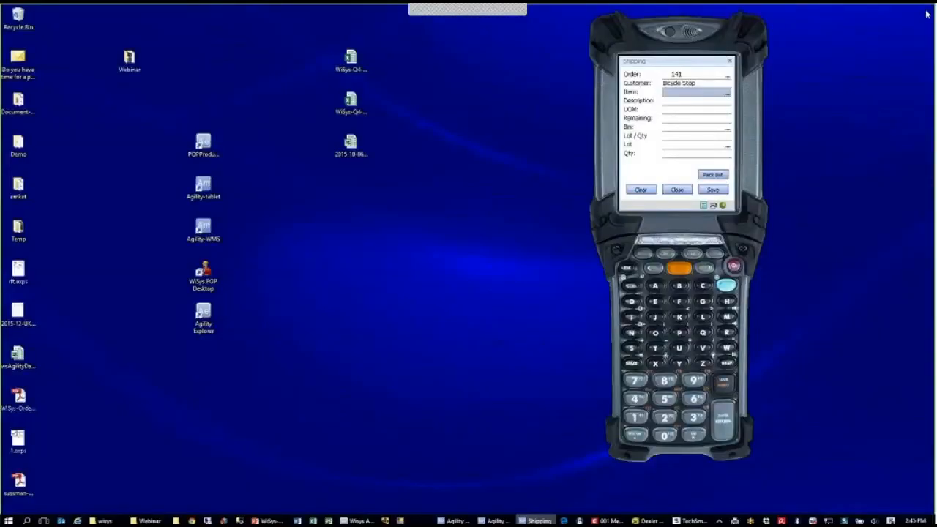
pyautogui.click(676, 190)
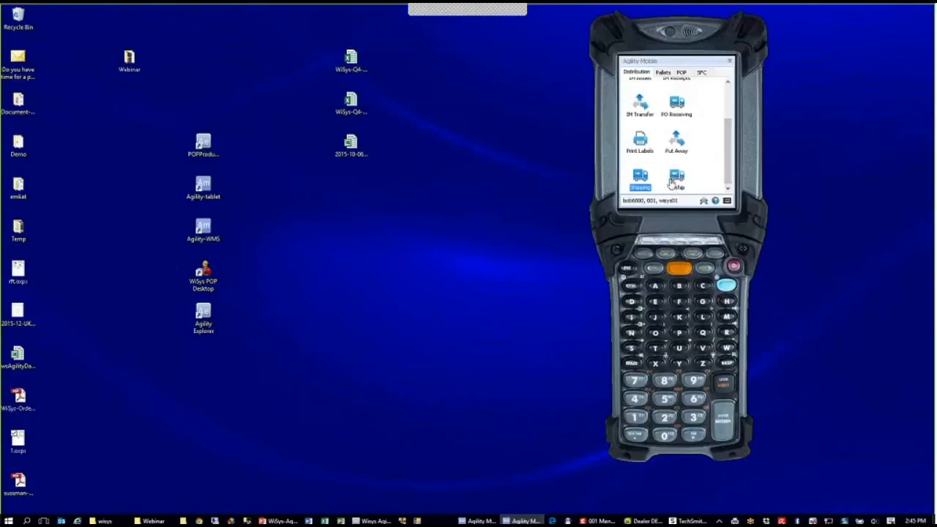
# - Open the handheld's Unship form, look up the shipped orders available for unshipping, and close the form without choosing one
pyautogui.click(678, 181)
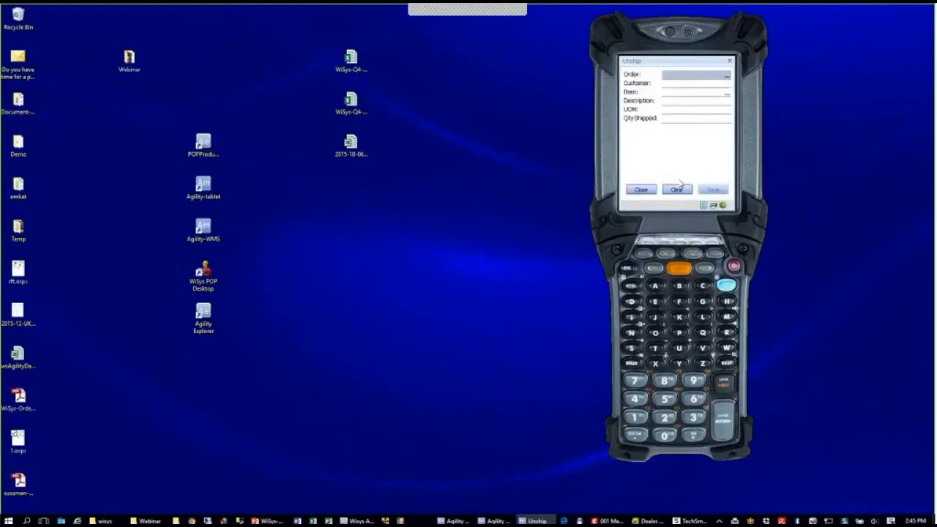
pyautogui.click(727, 76)
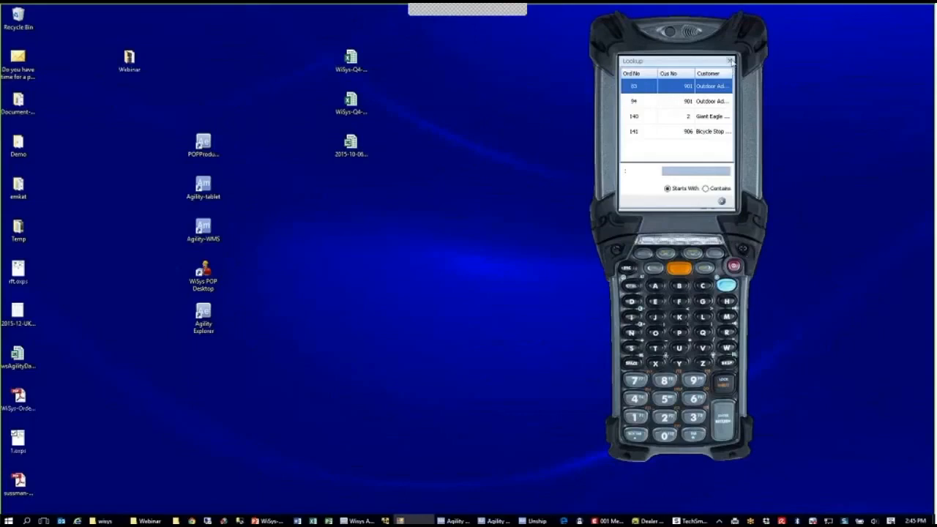
pyautogui.click(731, 61)
pyautogui.click(681, 190)
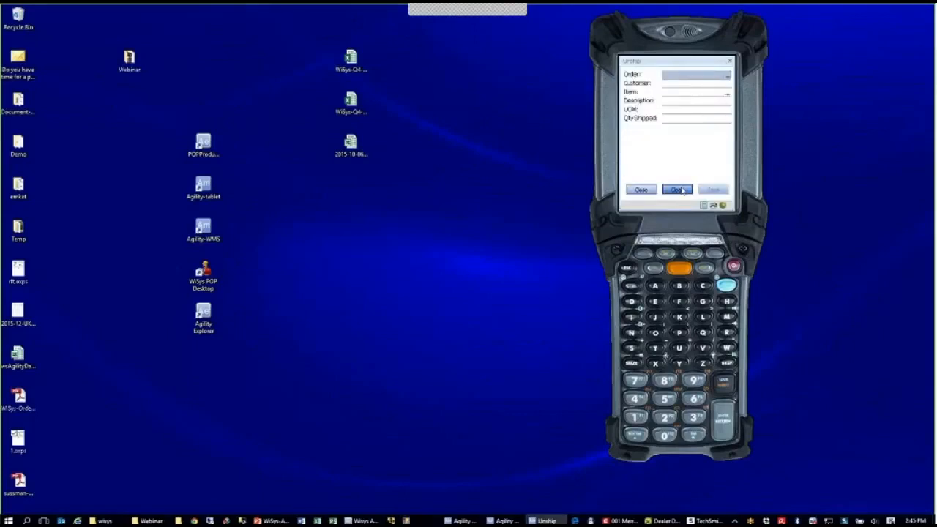
pyautogui.click(639, 191)
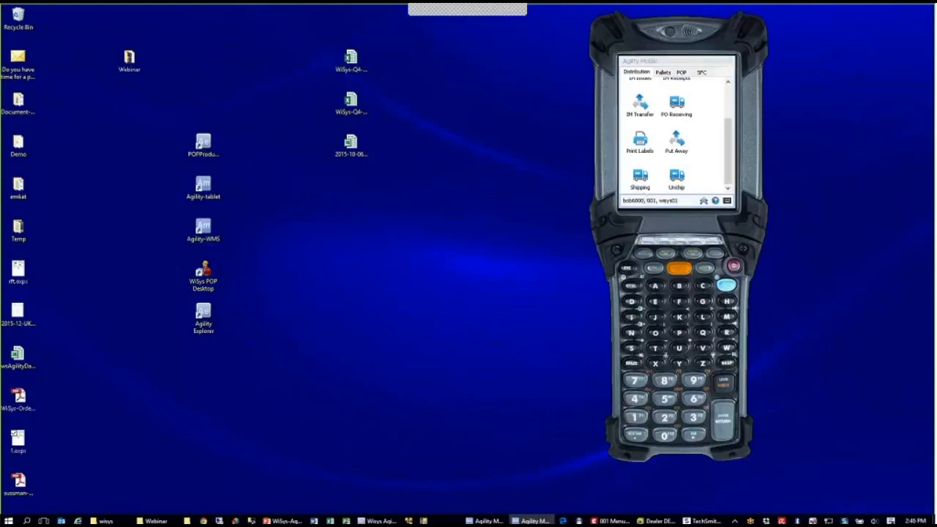
# - Switch to Agility Explorer, open OE Order Billing, and look over the Order Processing functions before returning to Favorites
pyautogui.click(381, 521)
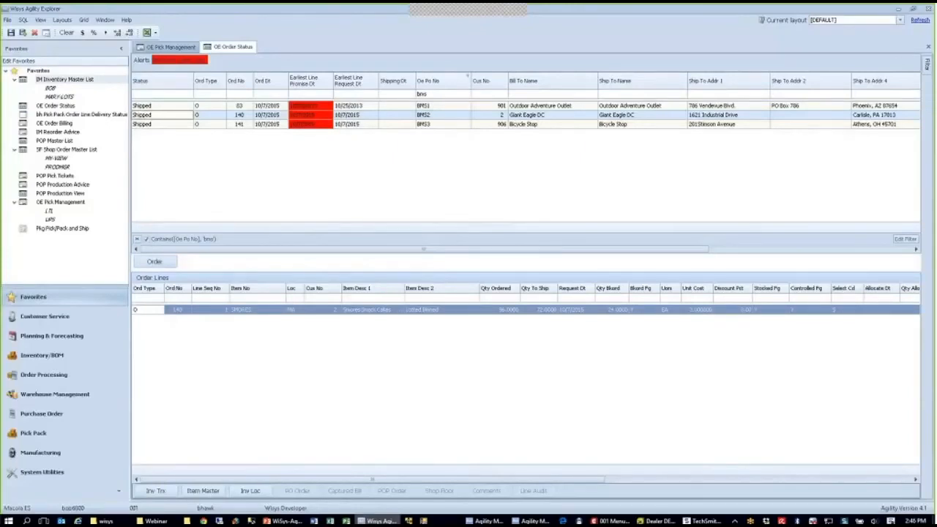
pyautogui.doubleClick(51, 125)
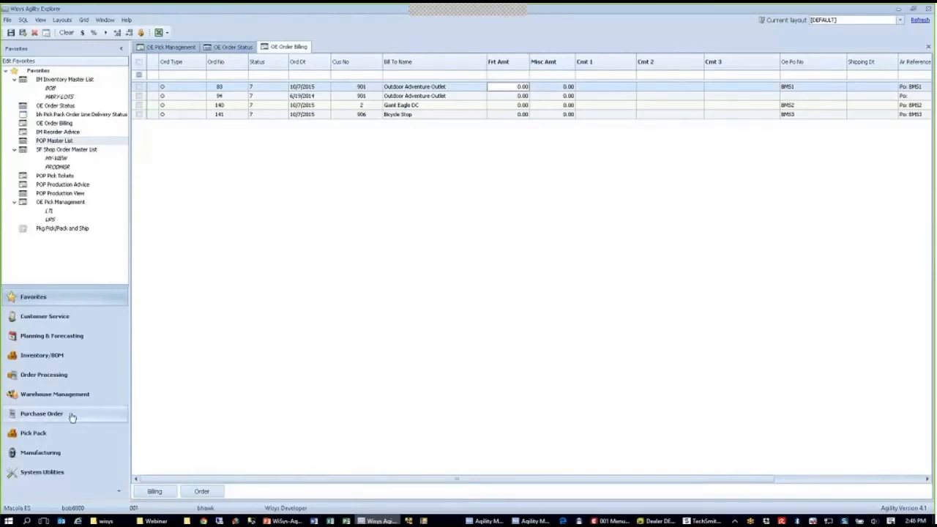
pyautogui.click(43, 376)
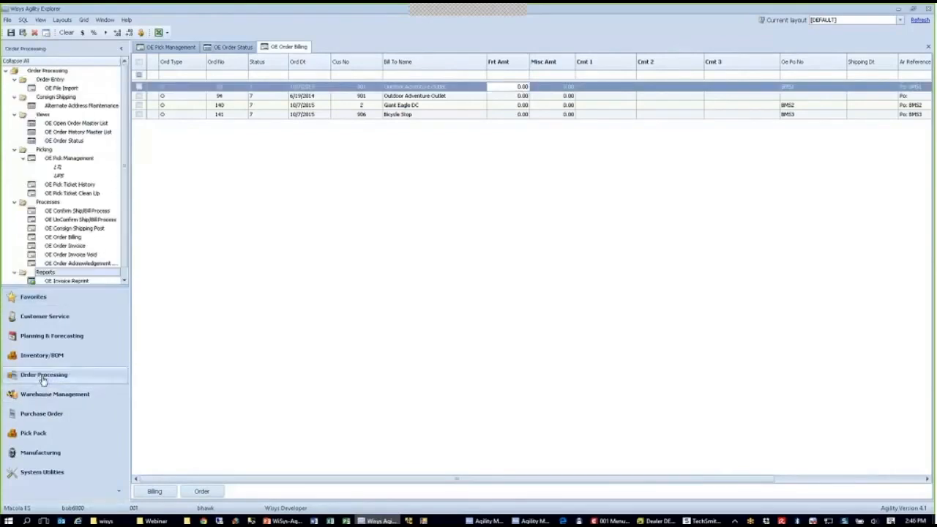
pyautogui.scroll(-1, 92, 196)
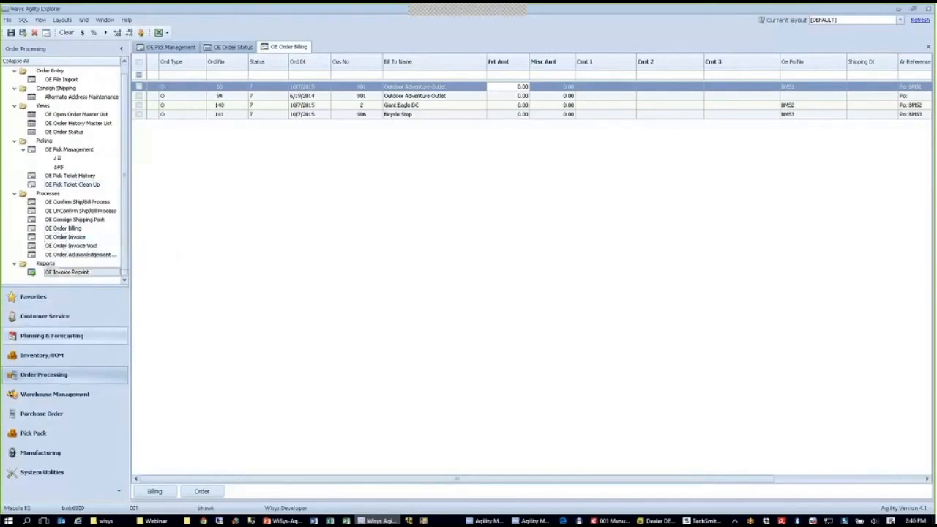
pyautogui.click(40, 296)
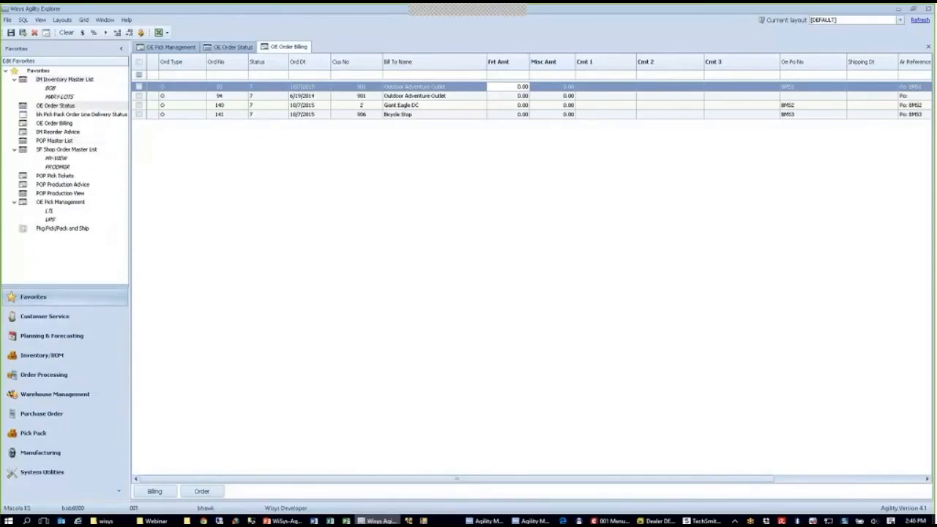
# - Bill the three orders dated 10/7/2015 for Outdoor Adventure Outlet, Giant Eagle DC and Bicycle Stop, with invoicing set to Yes
pyautogui.click(138, 87)
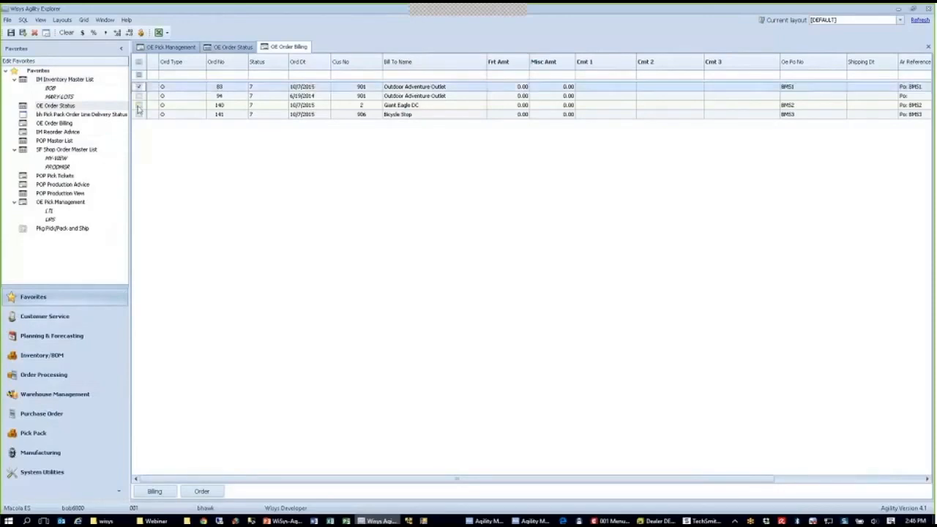
pyautogui.click(138, 105)
pyautogui.click(138, 114)
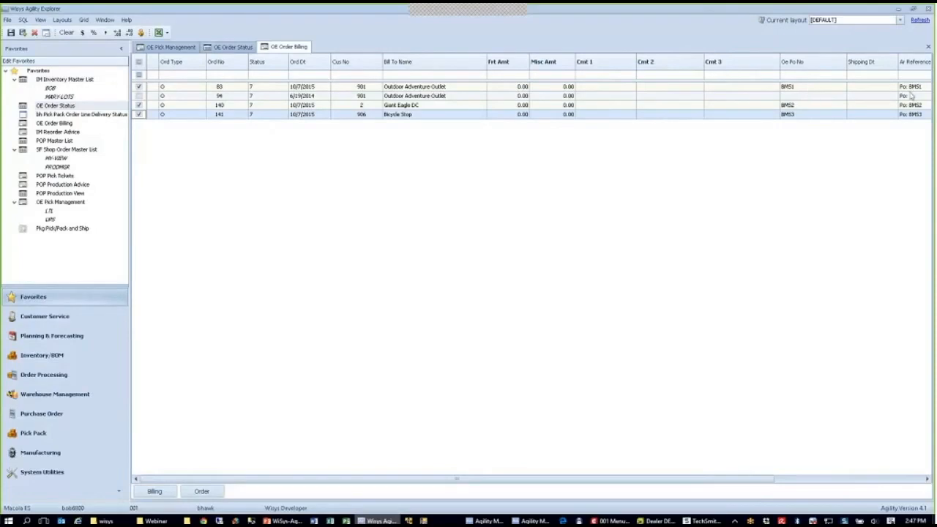
pyautogui.click(155, 492)
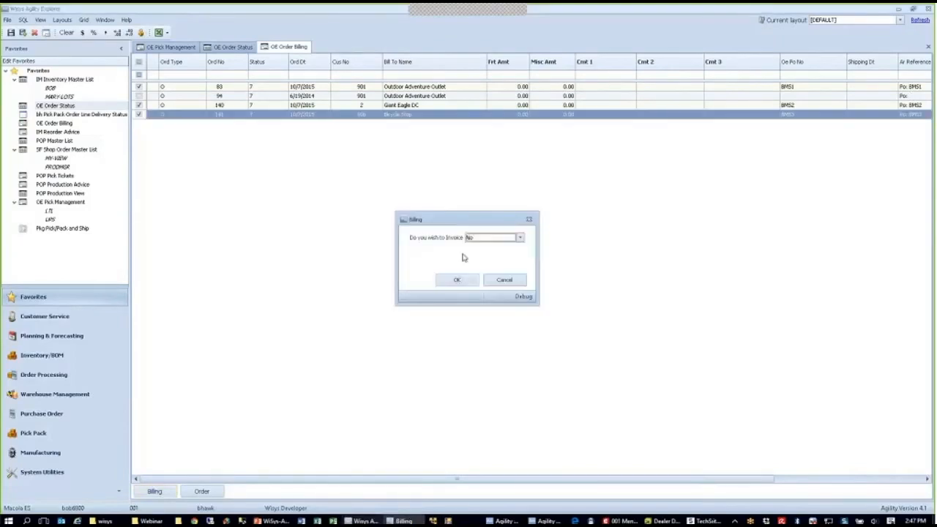
pyautogui.click(520, 238)
pyautogui.click(504, 250)
pyautogui.click(455, 281)
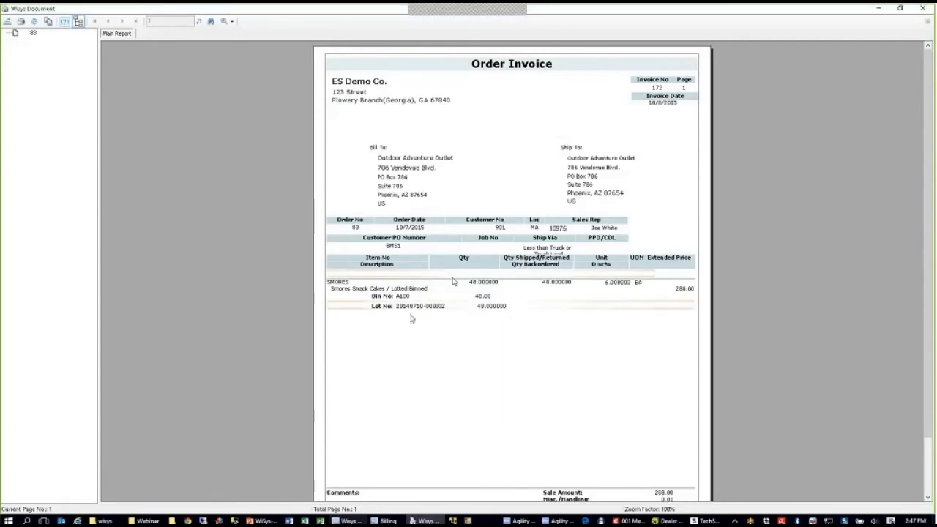
# - Review the Outdoor Adventure Outlet and Giant Eagle DC invoices, closing each to bring up the following one through Bicycle Stop's
pyautogui.scroll(-3, 421, 315)
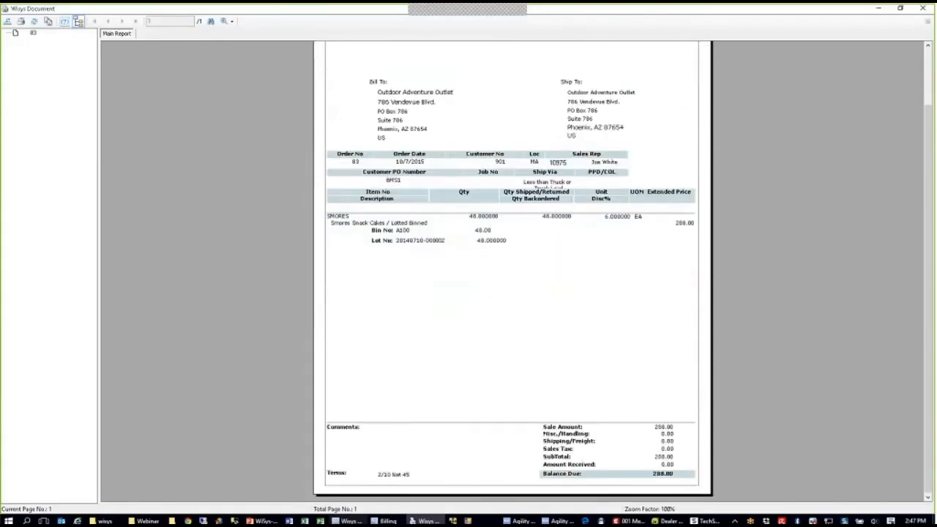
pyautogui.scroll(3, 511, 306)
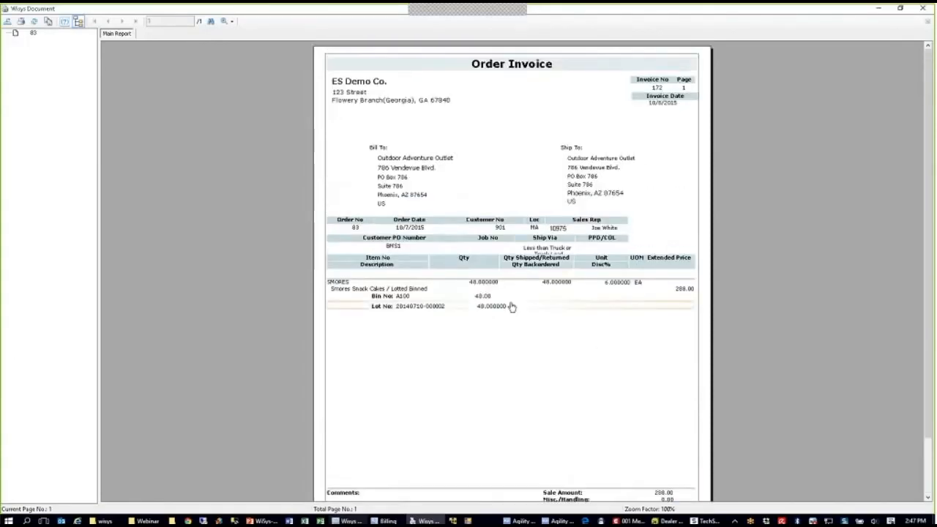
pyautogui.click(924, 8)
pyautogui.press('Return')
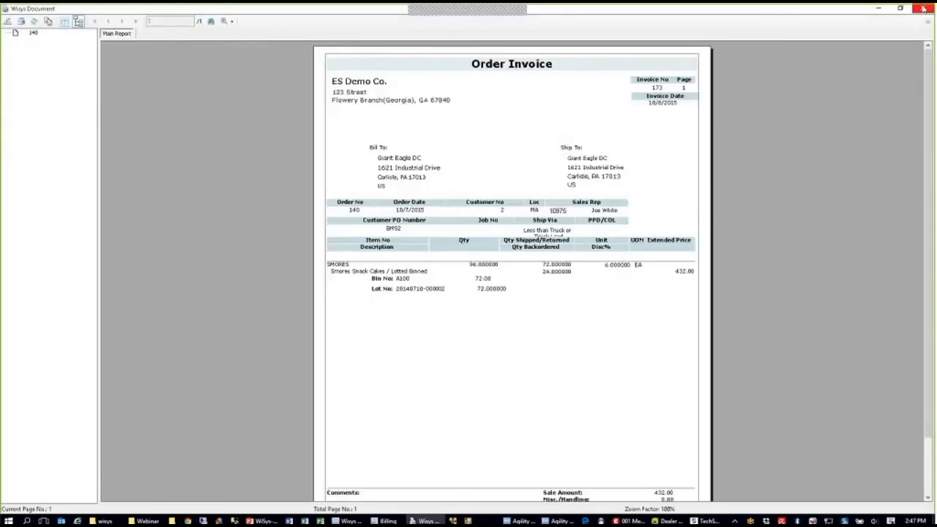
pyautogui.click(924, 8)
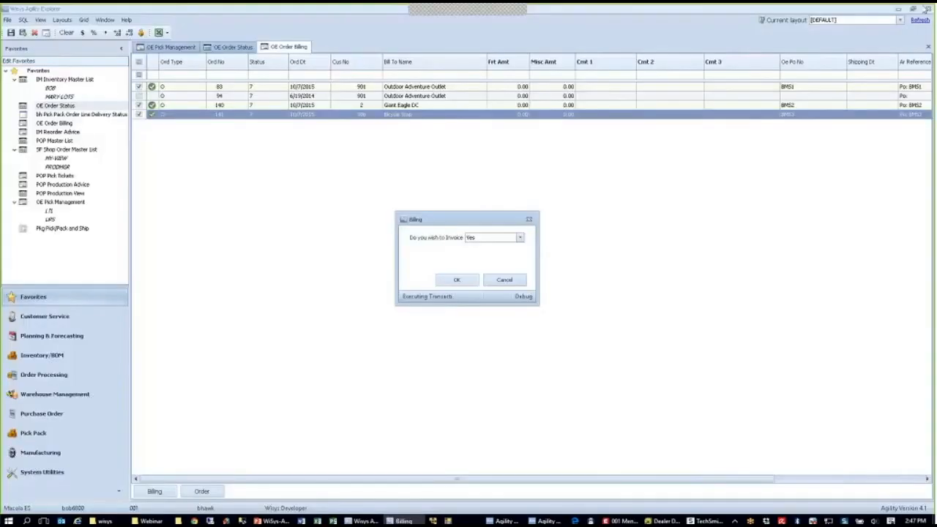
pyautogui.press('Return')
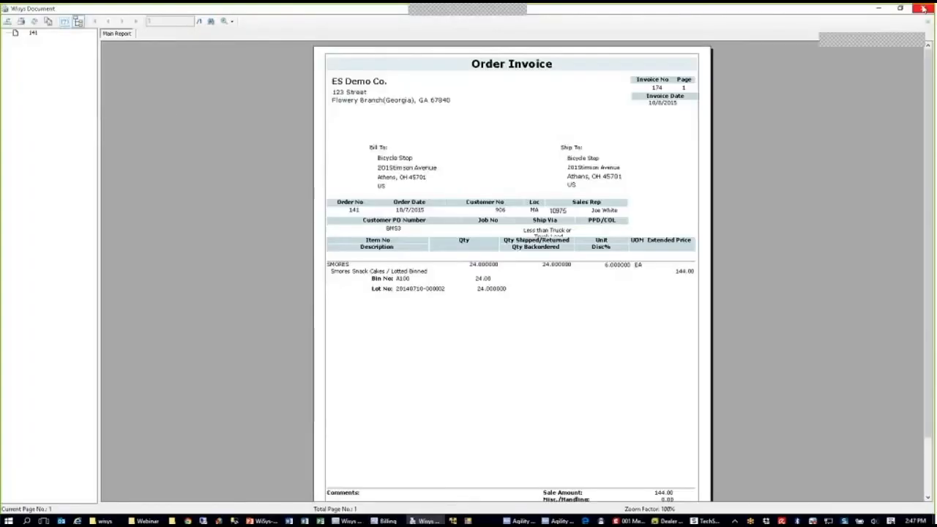